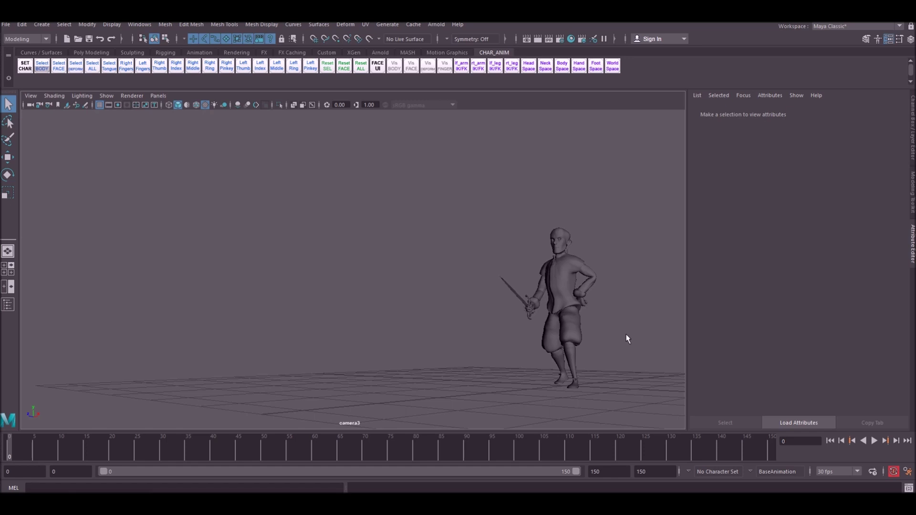
# Play the swordsman's animation in the camera view, past frame 80 of 150.
pyautogui.click(874, 441)
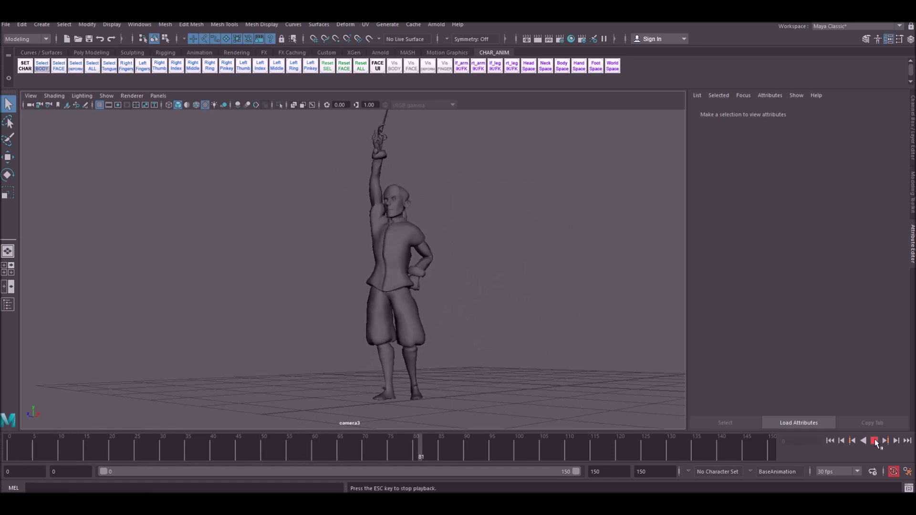
pyautogui.click(874, 442)
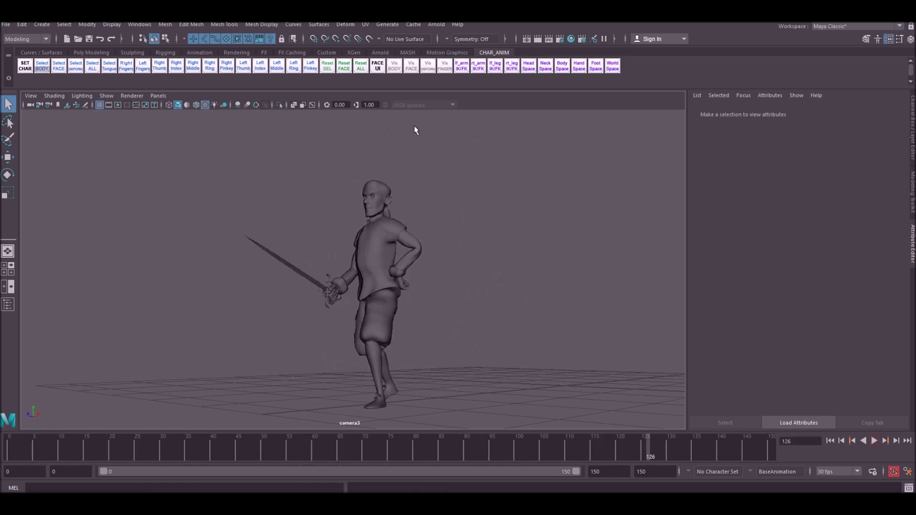
pyautogui.hotkey('alt', 'shift', 'v')
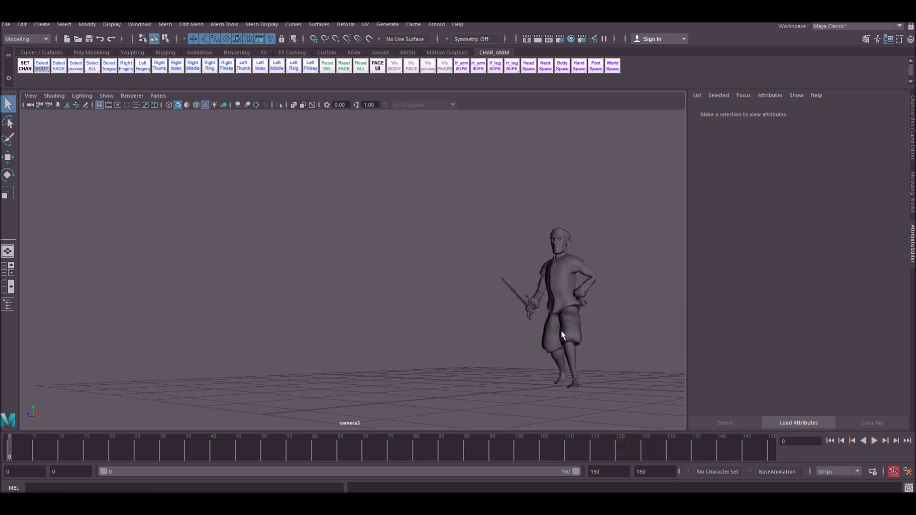
pyautogui.moveTo(98, 446)
pyautogui.mouseDown()
pyautogui.moveTo(428, 468)
pyautogui.moveTo(673, 448)
pyautogui.moveTo(296, 453)
pyautogui.mouseUp()
pyautogui.hotkey('alt', 'shift', 'v')
pyautogui.moveTo(193, 459); pyautogui.dragTo(10, 453)
pyautogui.click(47, 26)
# Add polygon plane pPlane1 and scale it into a large ground floor under the swordsman.
pyautogui.moveTo(72, 58)
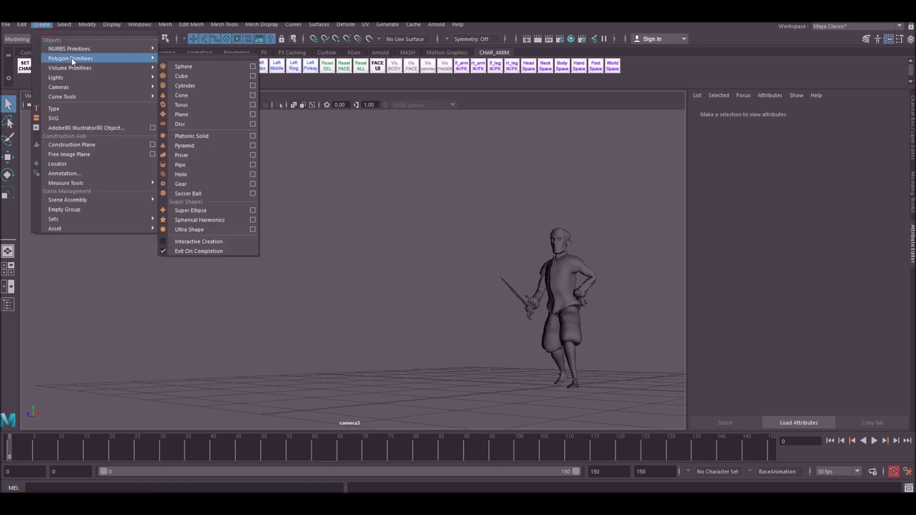
pyautogui.click(194, 117)
pyautogui.press('r')
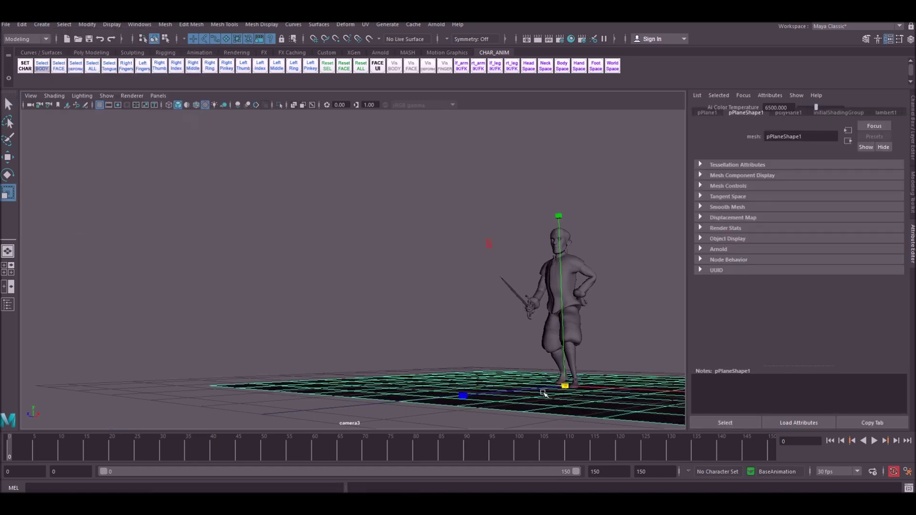
pyautogui.moveTo(565, 385); pyautogui.dragTo(174, 379)
pyautogui.press('e')
pyautogui.press('r')
pyautogui.click(302, 268)
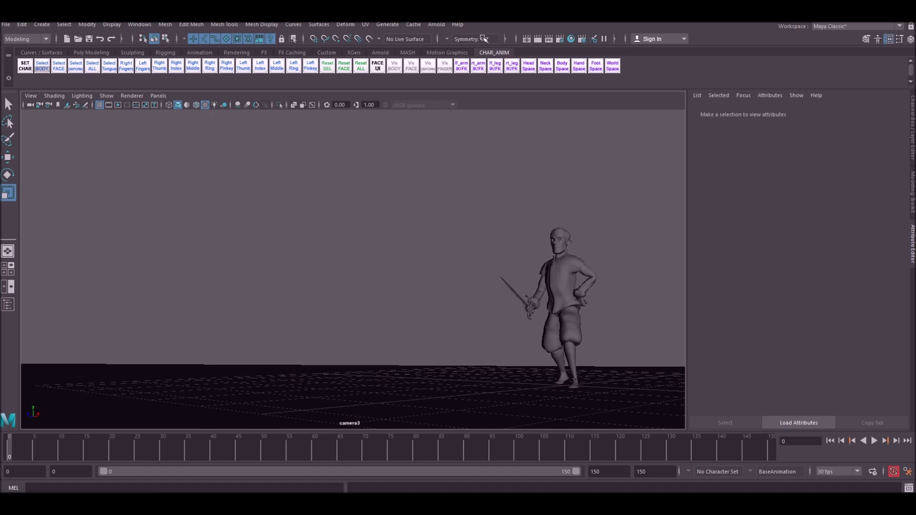
pyautogui.click(437, 24)
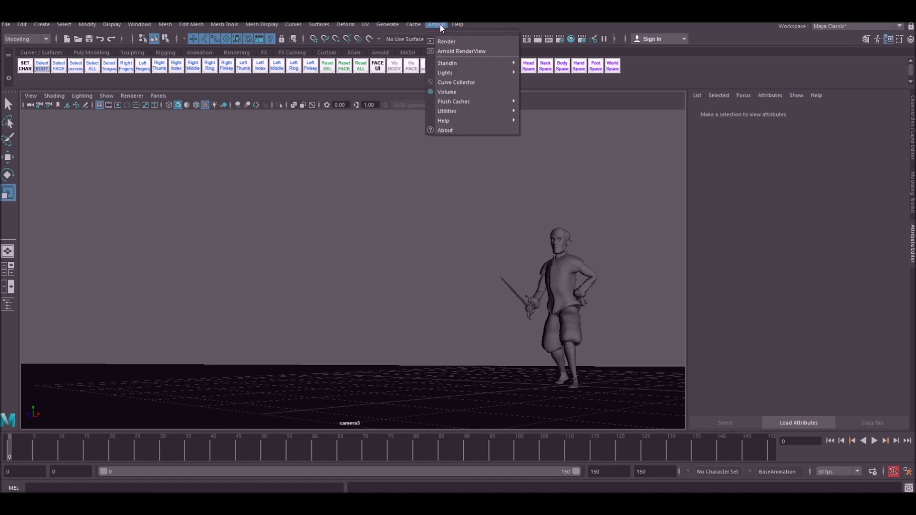
pyautogui.click(439, 26)
pyautogui.click(145, 25)
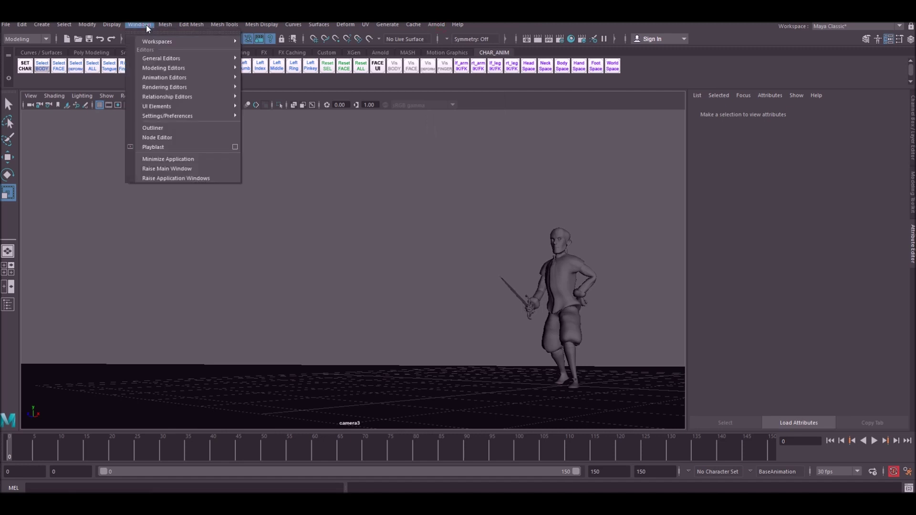
pyautogui.moveTo(190, 122)
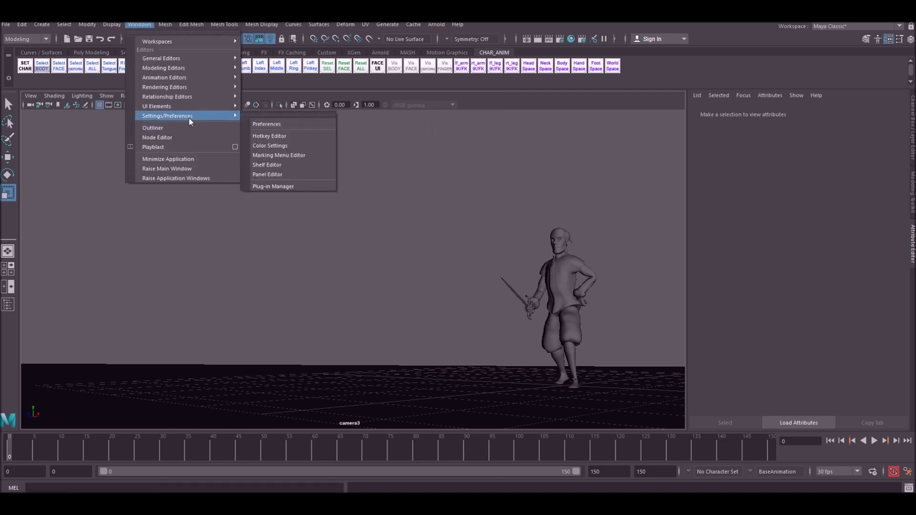
pyautogui.click(279, 186)
pyautogui.scroll(-15, 433, 270)
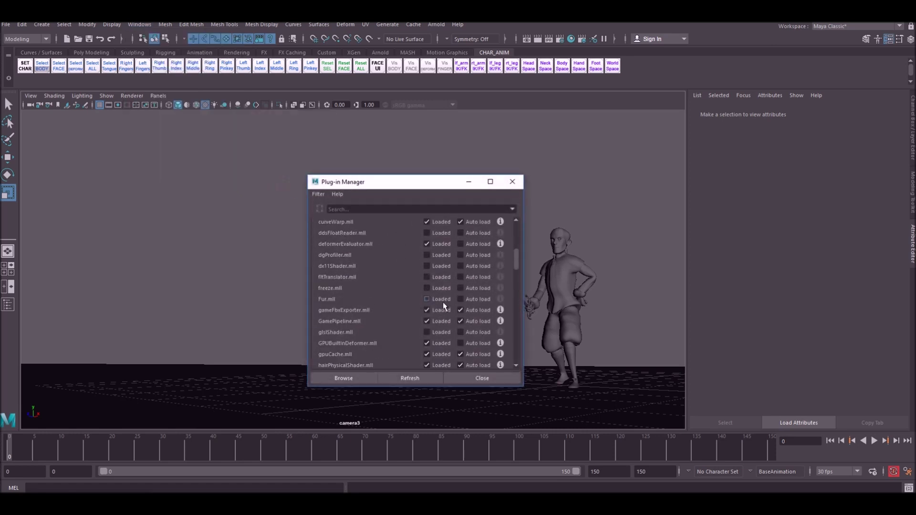
pyautogui.scroll(3, 451, 289)
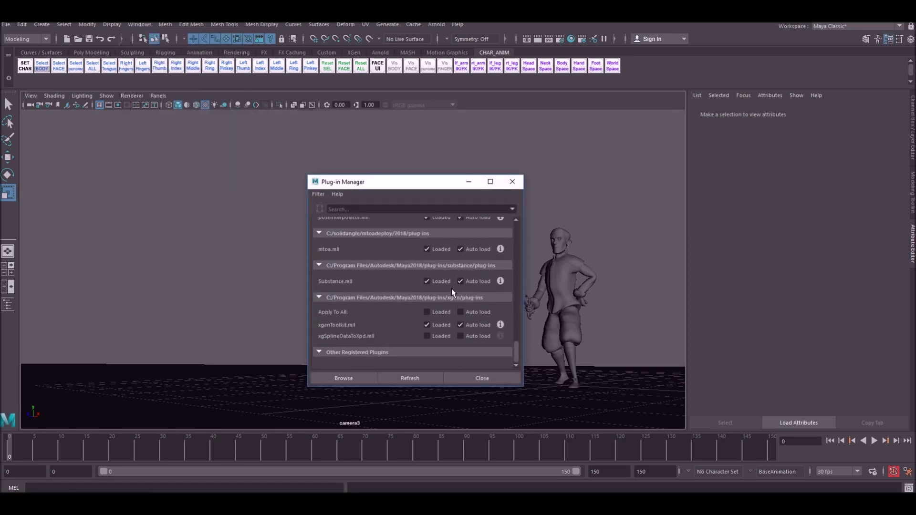
pyautogui.scroll(10, 442, 307)
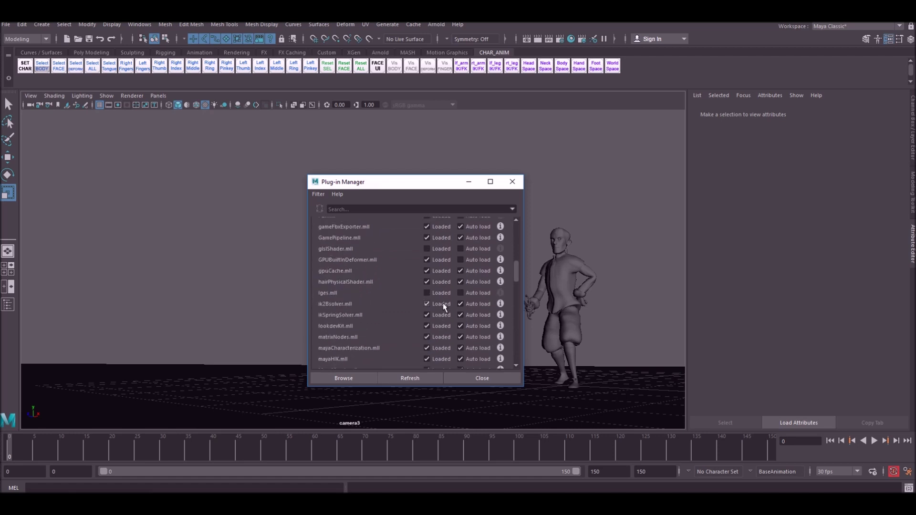
pyautogui.click(517, 183)
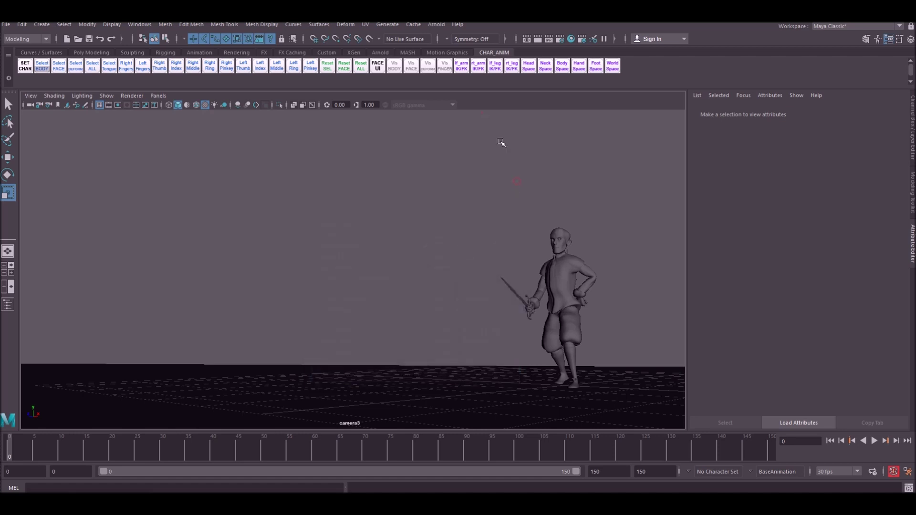
# Run a test Arnold render of the camera view, then close the preview.
pyautogui.click(436, 25)
pyautogui.click(453, 42)
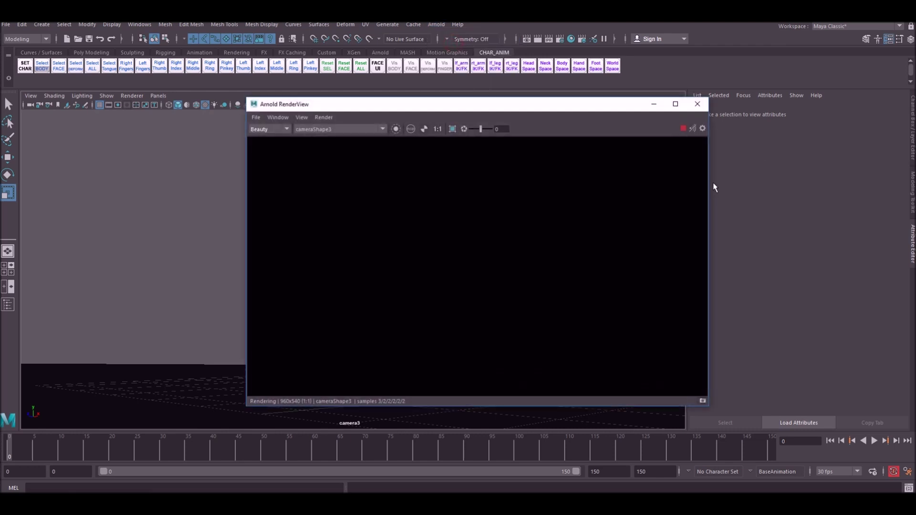
pyautogui.moveTo(408, 108); pyautogui.dragTo(514, 71)
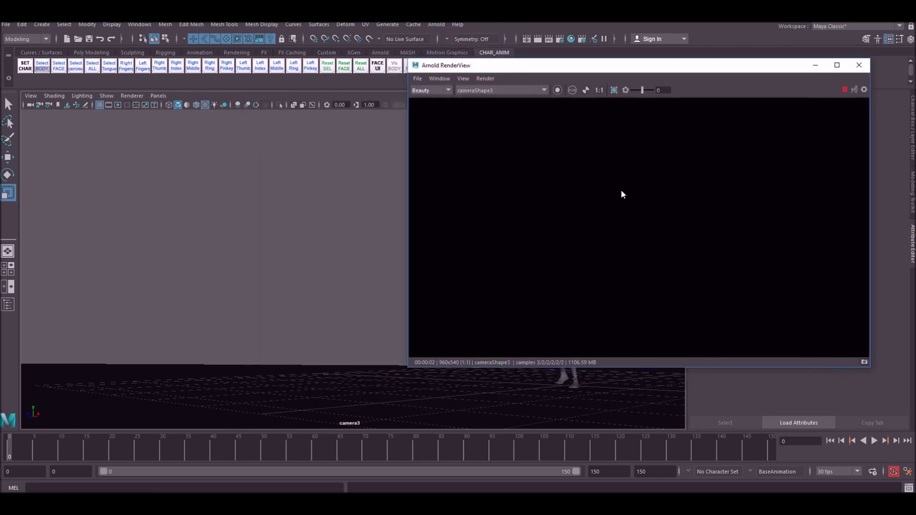
pyautogui.click(855, 65)
# In the Arnold Environment settings, create a sky shader as the render background.
pyautogui.click(559, 38)
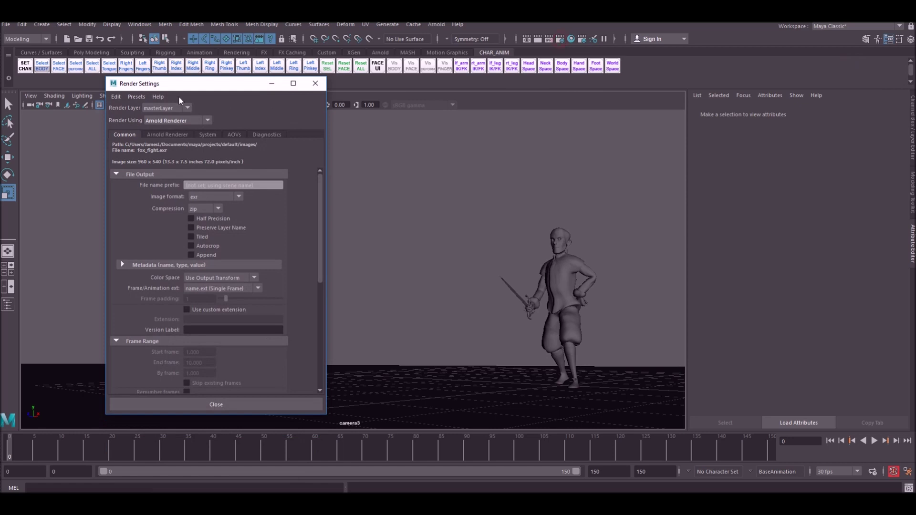
pyautogui.moveTo(183, 86); pyautogui.dragTo(559, 119)
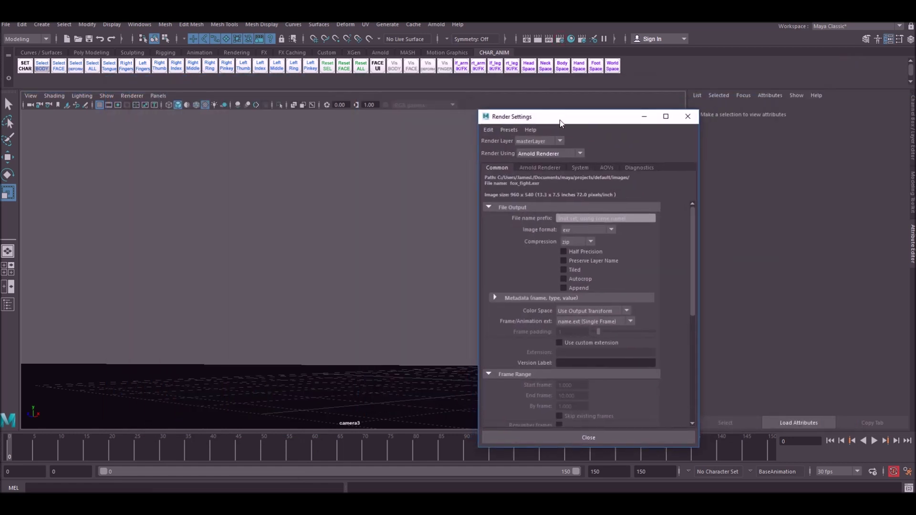
pyautogui.click(542, 168)
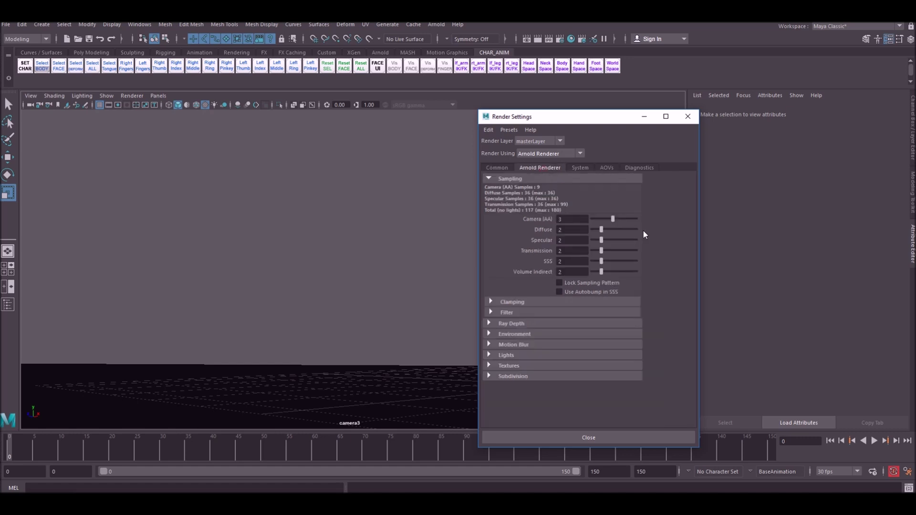
pyautogui.click(496, 333)
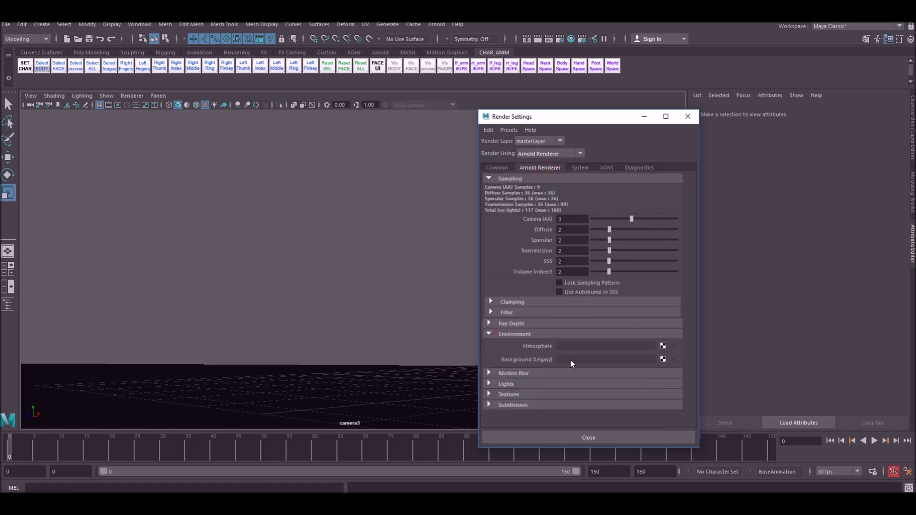
pyautogui.click(663, 358)
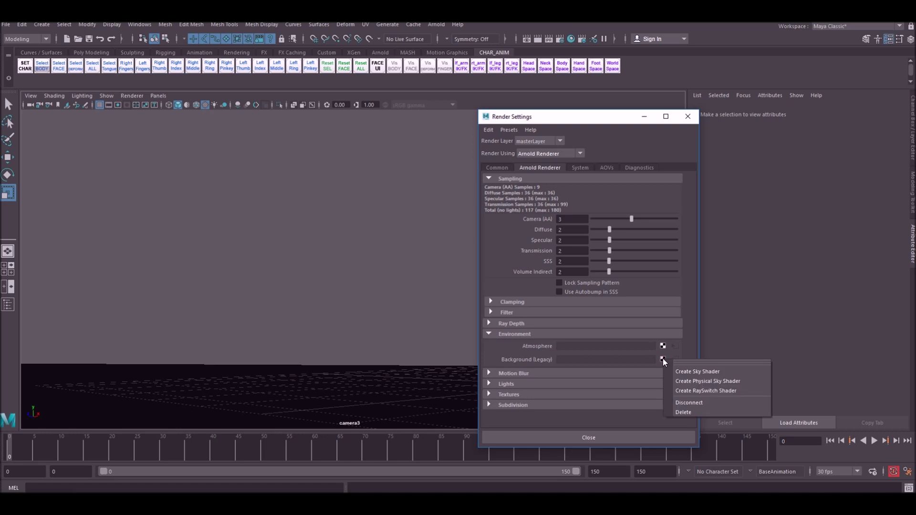
pyautogui.click(716, 371)
# Render the scene in Arnold with the new sky background beside the character.
pyautogui.click(687, 117)
pyautogui.click(435, 24)
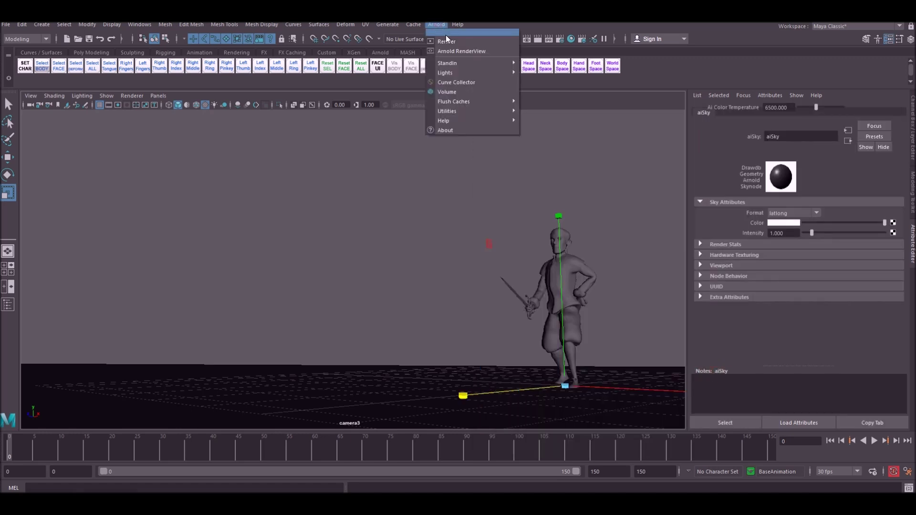
pyautogui.click(446, 41)
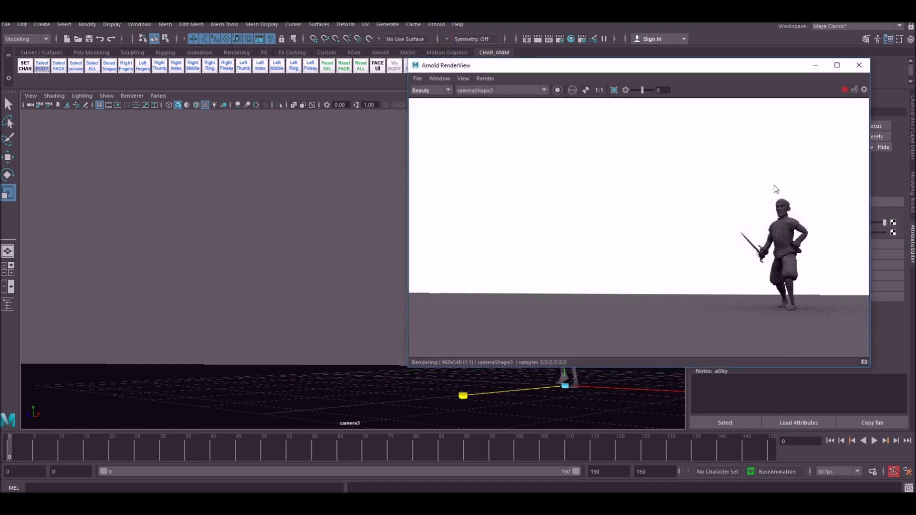
pyautogui.moveTo(679, 67); pyautogui.dragTo(333, 75)
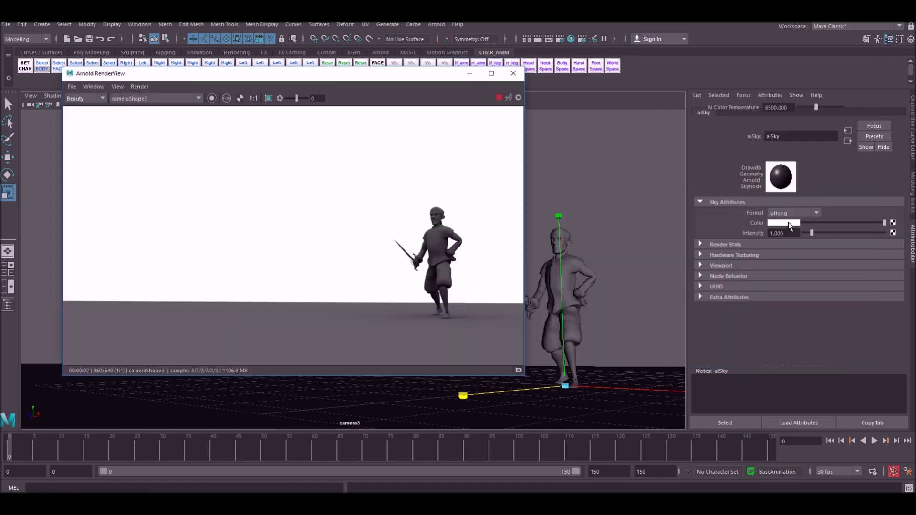
# Make the aiSky light grey, enable Casts Shadows, and set its intensity to 1.234.
pyautogui.click(788, 223)
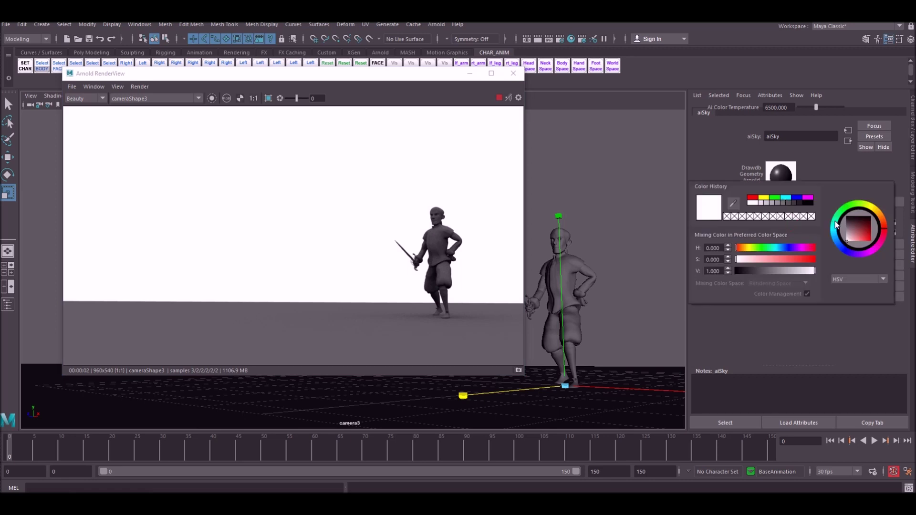
pyautogui.moveTo(777, 271); pyautogui.dragTo(781, 271)
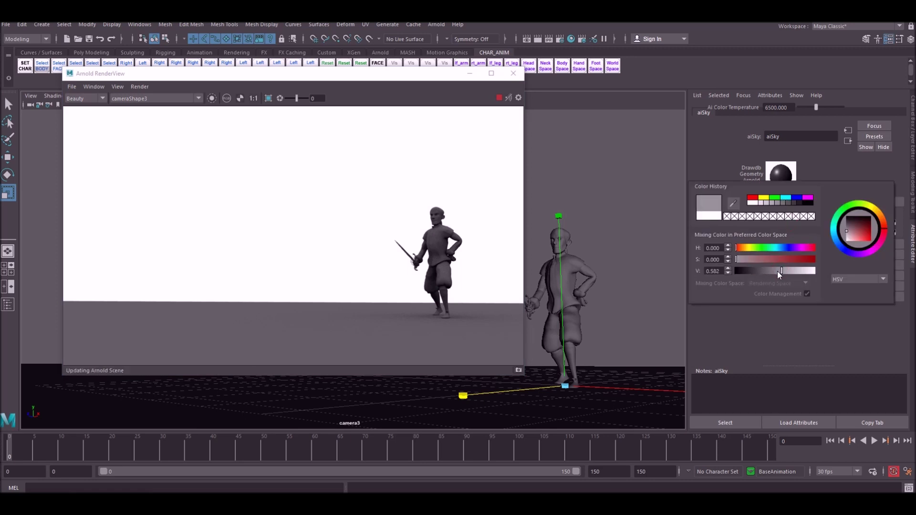
pyautogui.click(775, 271)
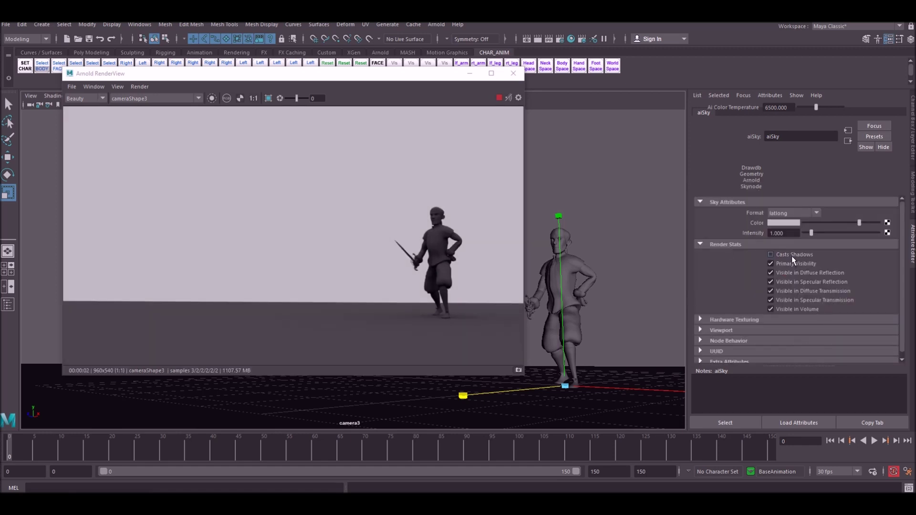
pyautogui.click(791, 255)
pyautogui.moveTo(812, 233); pyautogui.dragTo(814, 233)
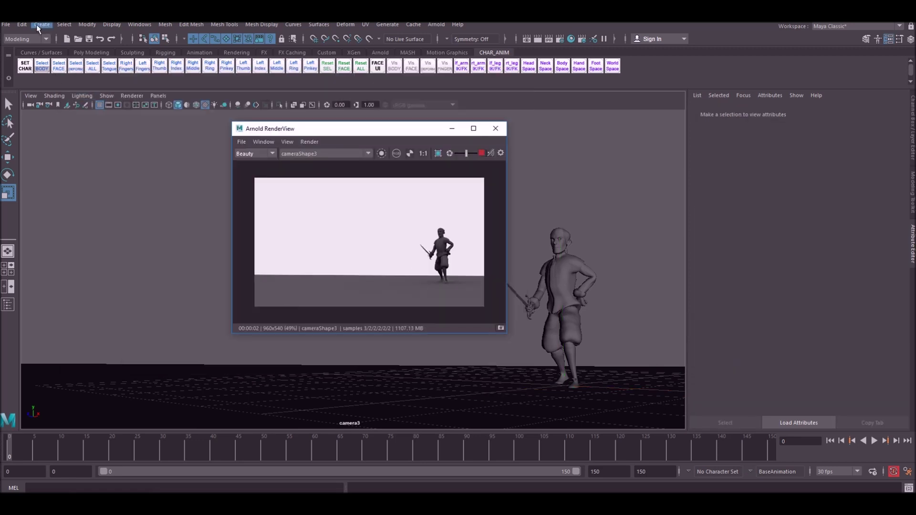
# Add a directional light to the scene and select it.
pyautogui.click(37, 25)
pyautogui.moveTo(105, 77)
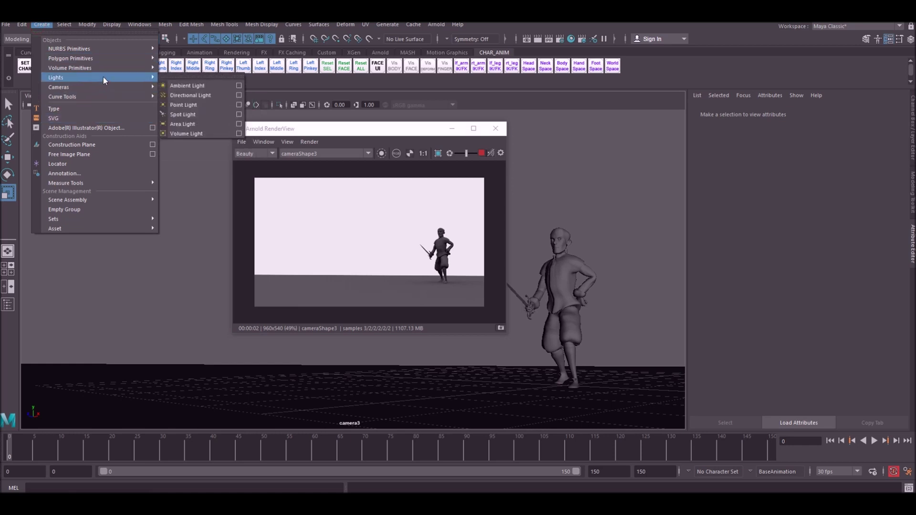
pyautogui.click(201, 95)
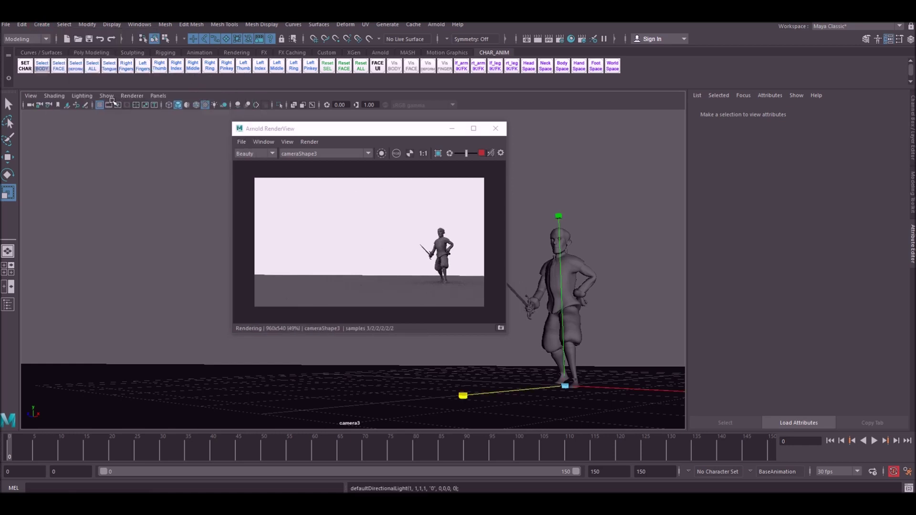
pyautogui.click(565, 387)
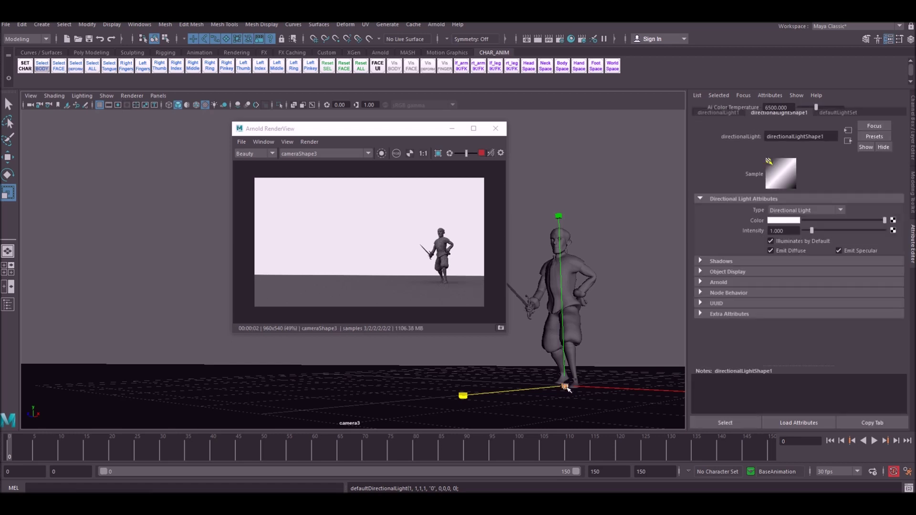
pyautogui.click(106, 96)
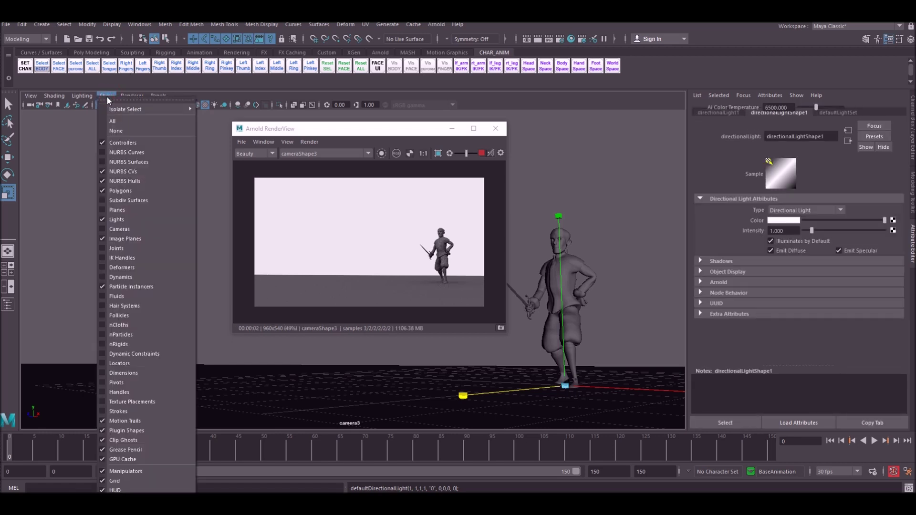
# Raise and re-angle the directional light, and move the render view to the upper left.
pyautogui.click(564, 384)
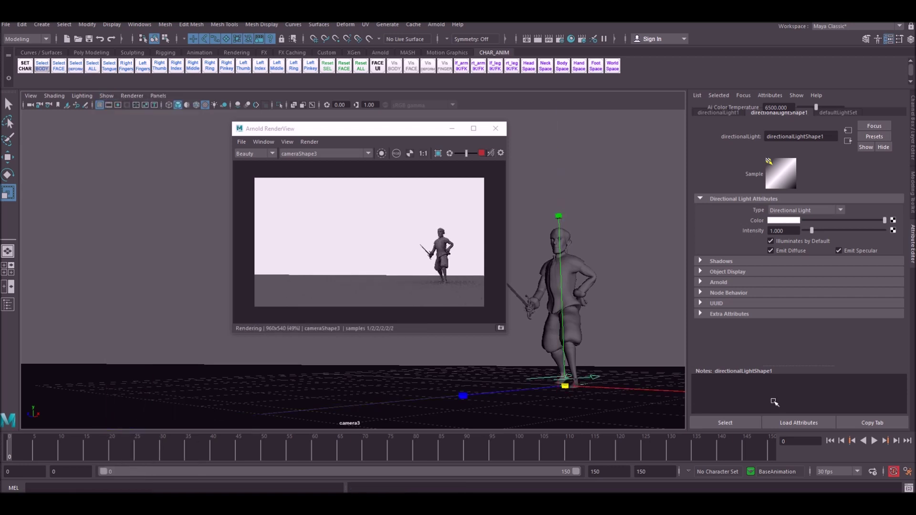
pyautogui.moveTo(564, 384); pyautogui.dragTo(614, 396)
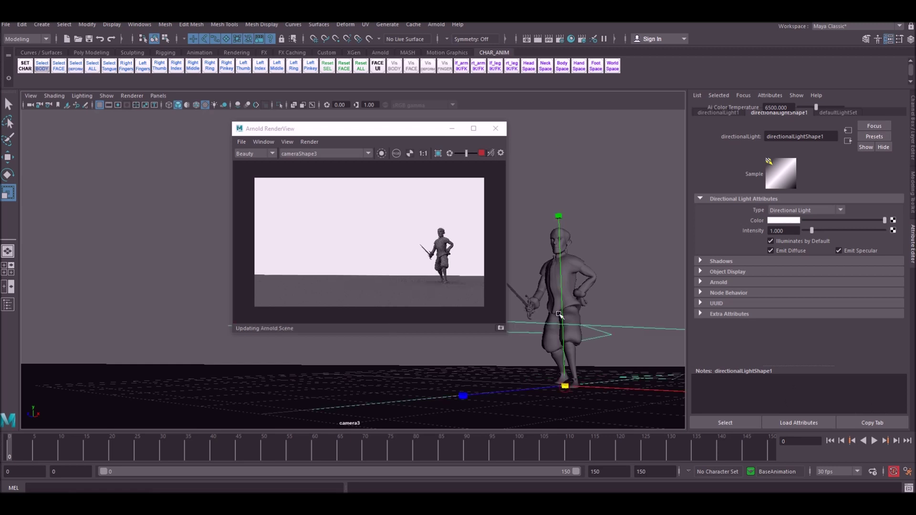
pyautogui.moveTo(558, 301); pyautogui.dragTo(540, 296)
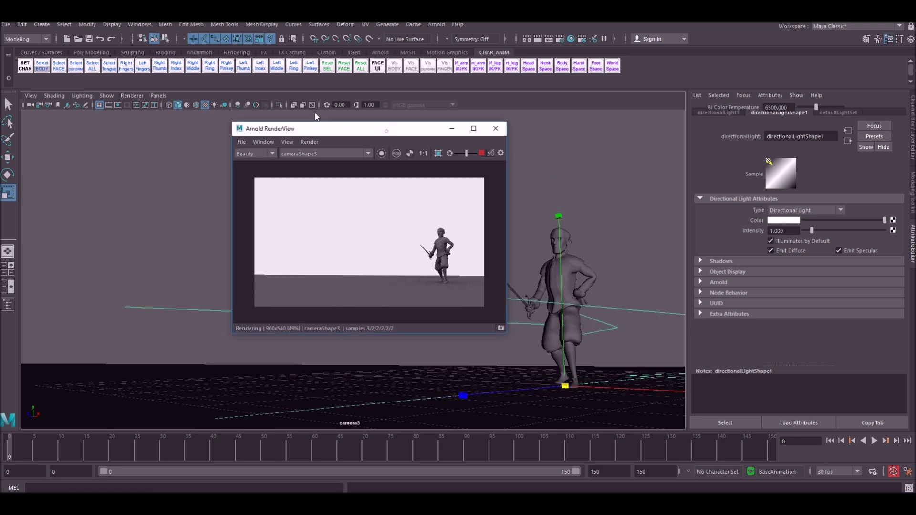
pyautogui.moveTo(387, 129); pyautogui.dragTo(246, 77)
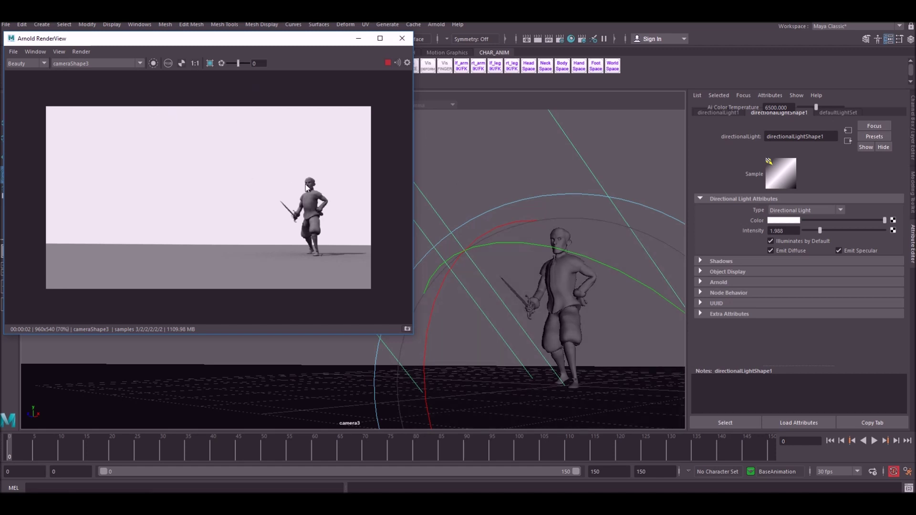
# Raise the directional light's intensity to 2.922 and lighten its shadow colour.
pyautogui.moveTo(820, 230); pyautogui.dragTo(821, 231)
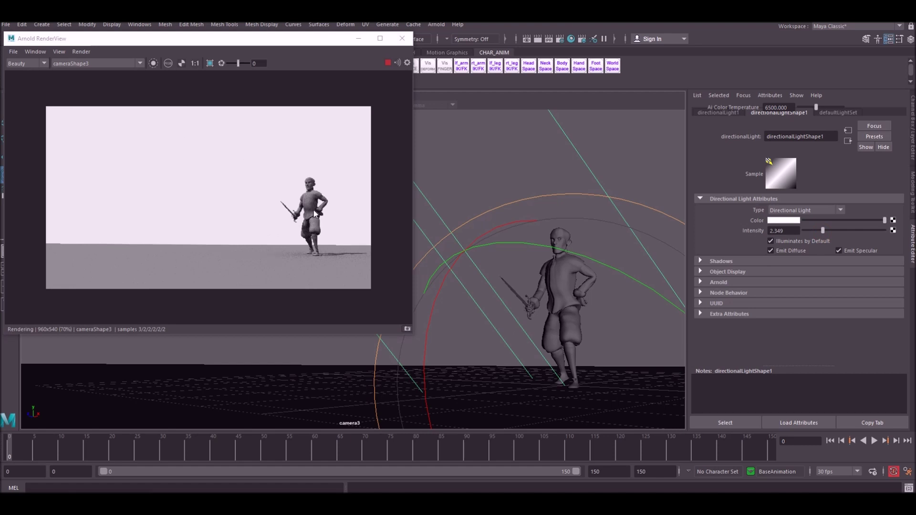
pyautogui.click(699, 261)
pyautogui.moveTo(819, 271); pyautogui.dragTo(864, 277)
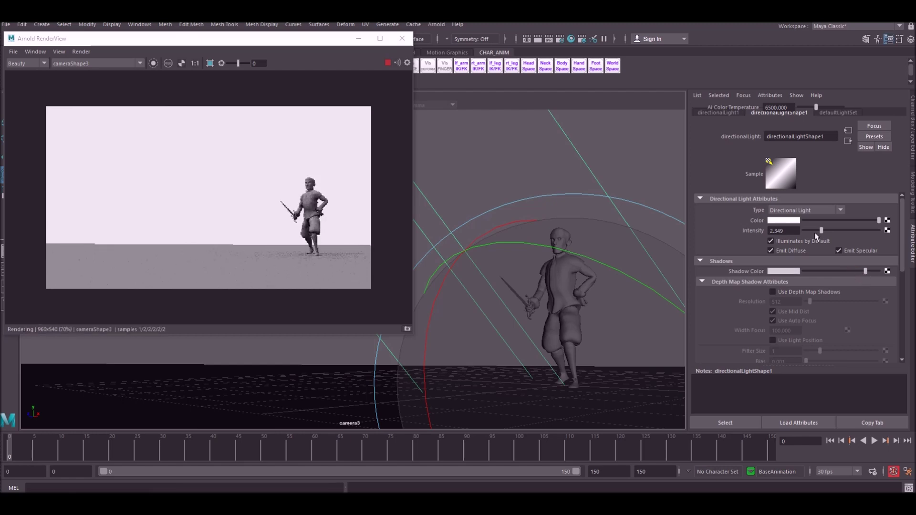
pyautogui.moveTo(821, 231); pyautogui.dragTo(829, 234)
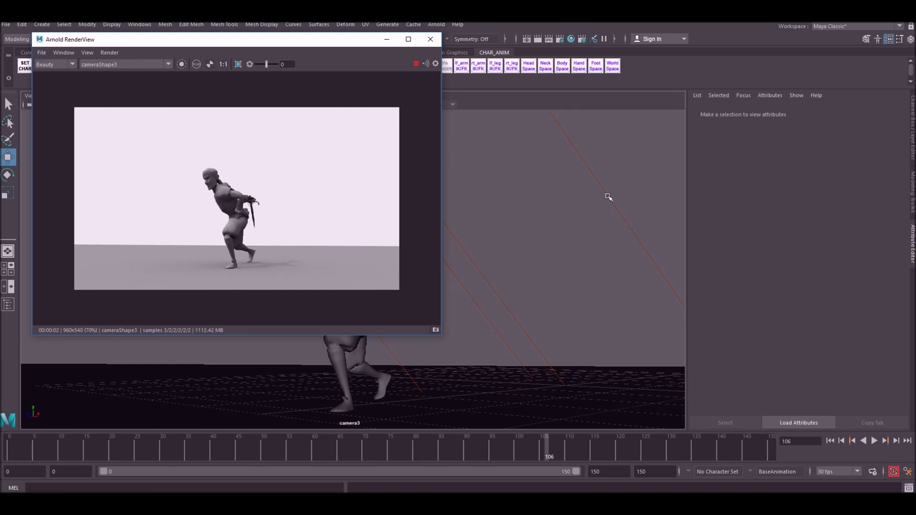
# Add a second directional light, directionalLight2, to the scene.
pyautogui.click(608, 197)
pyautogui.click(46, 25)
pyautogui.moveTo(68, 61)
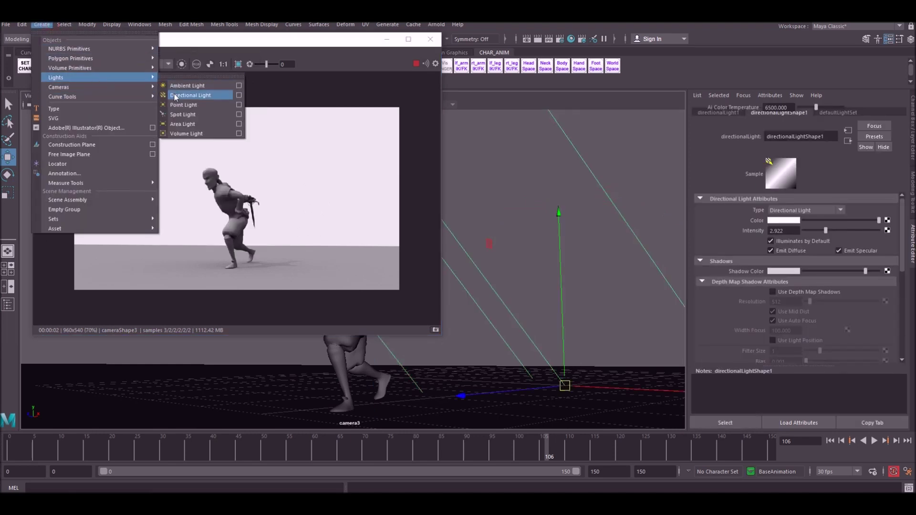
pyautogui.click(559, 245)
pyautogui.press('e')
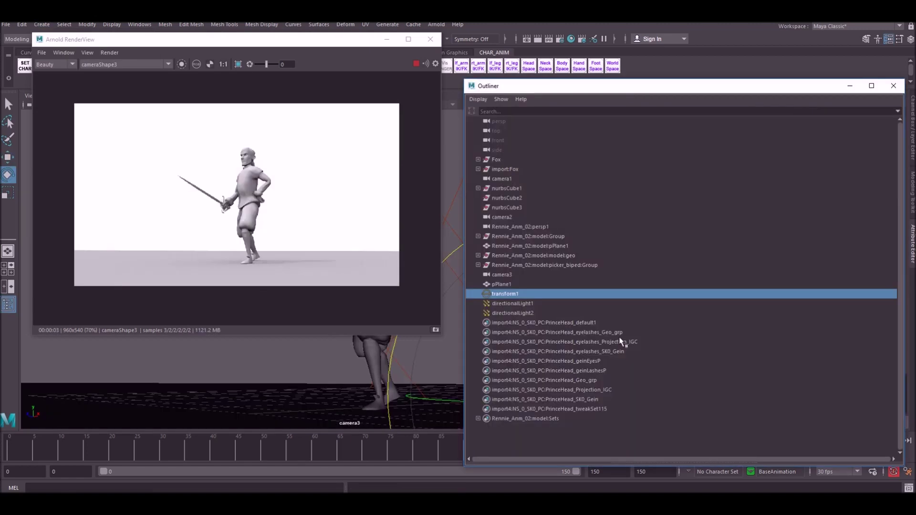
# Check directionalLight1, directionalLight2 and transform1 in the Outliner, minimize it, and close the render view.
pyautogui.hotkey('shift', 'o')
pyautogui.click(524, 303)
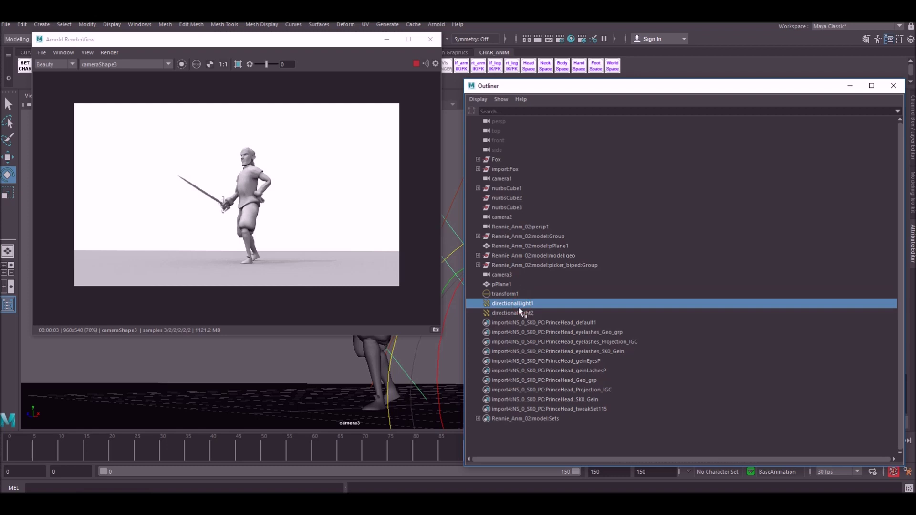
pyautogui.click(527, 313)
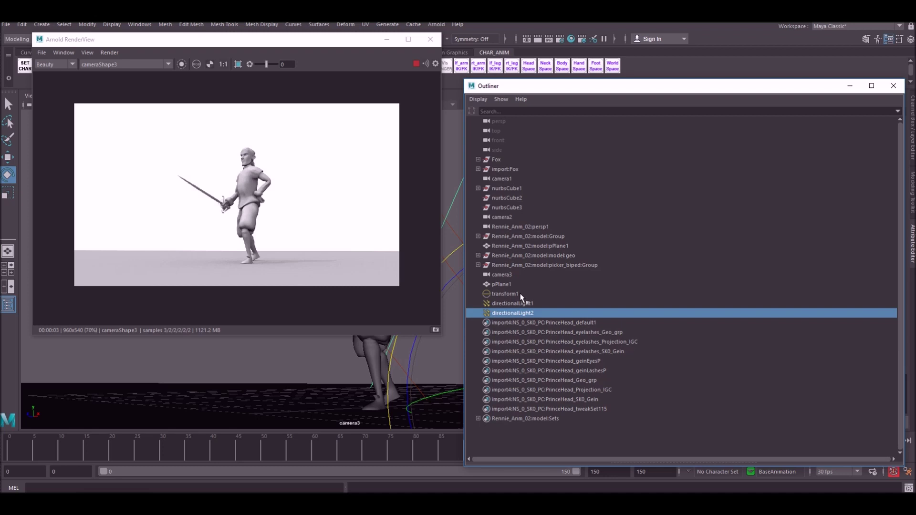
pyautogui.click(515, 304)
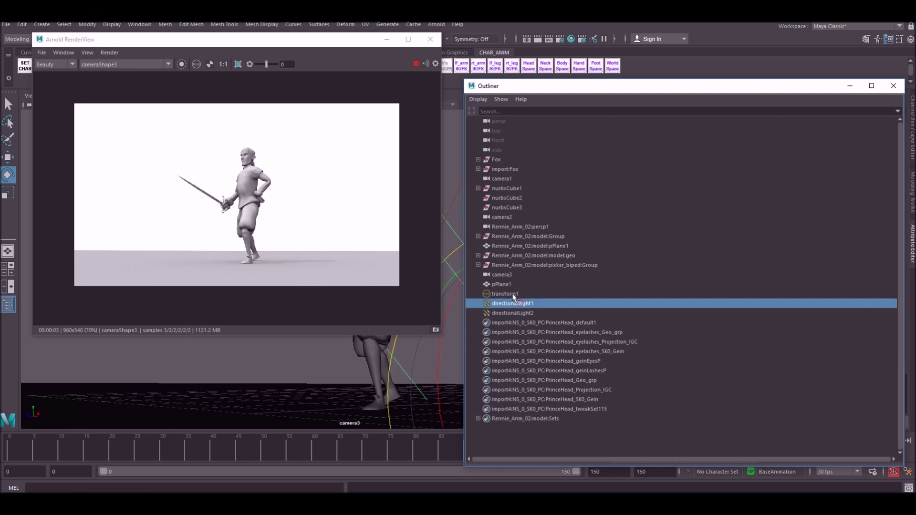
pyautogui.click(513, 294)
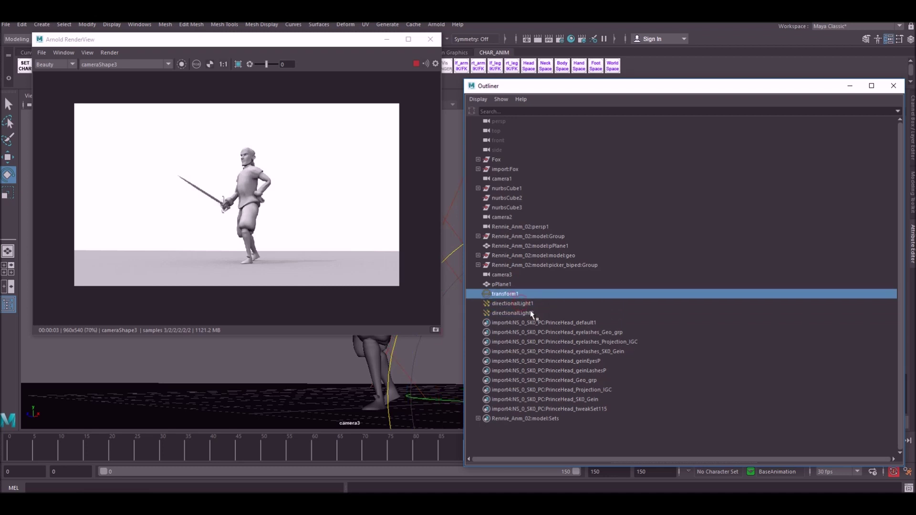
pyautogui.click(849, 86)
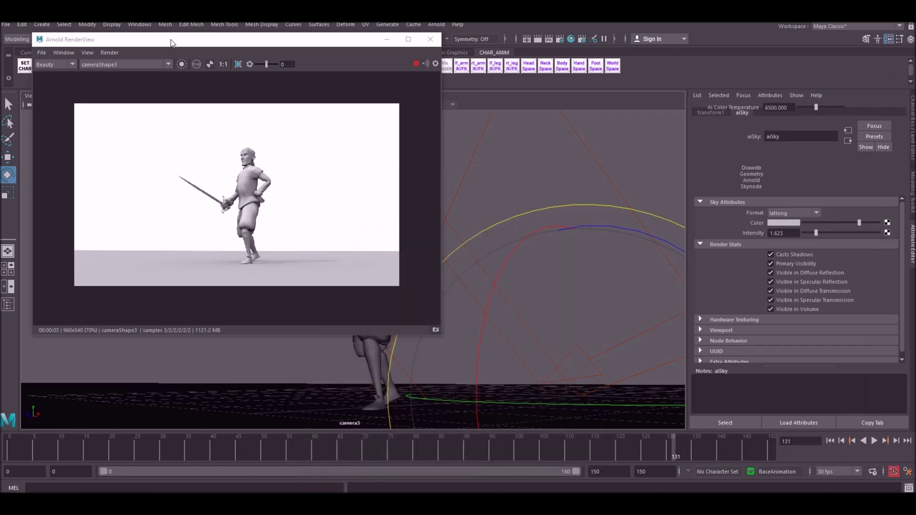
pyautogui.moveTo(170, 43); pyautogui.dragTo(187, 77)
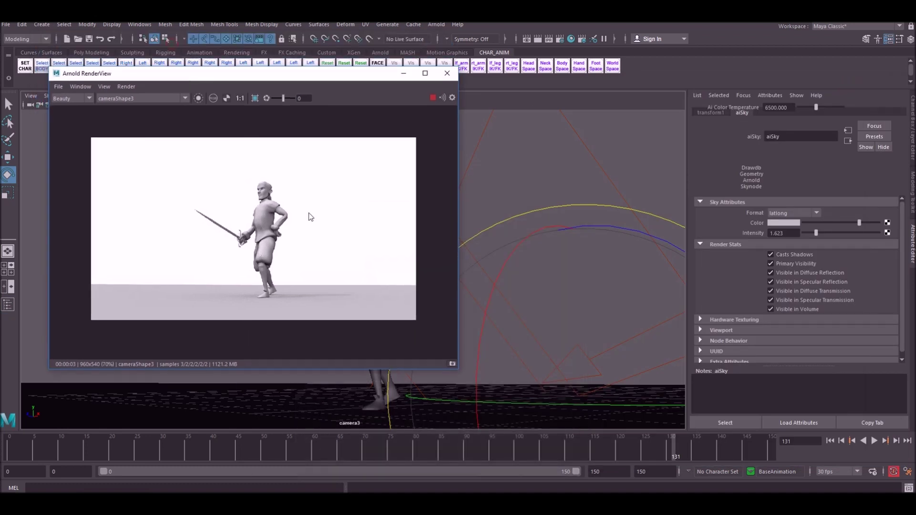
pyautogui.click(446, 74)
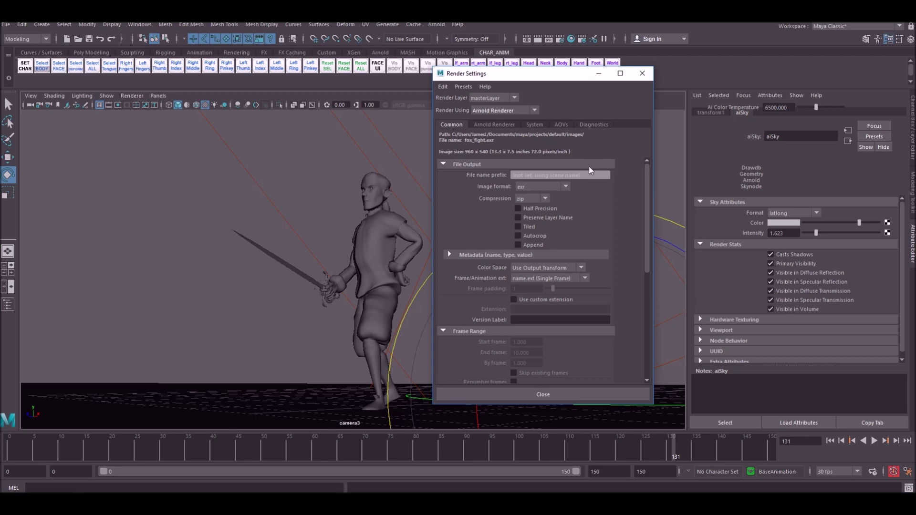
# Set the output image format to png with name.#.ext frame numbering.
pyautogui.click(530, 185)
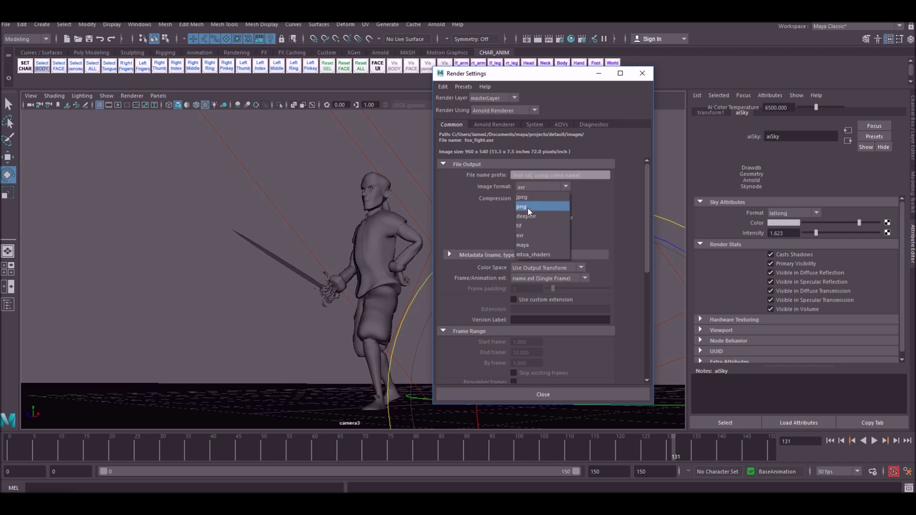
pyautogui.click(528, 208)
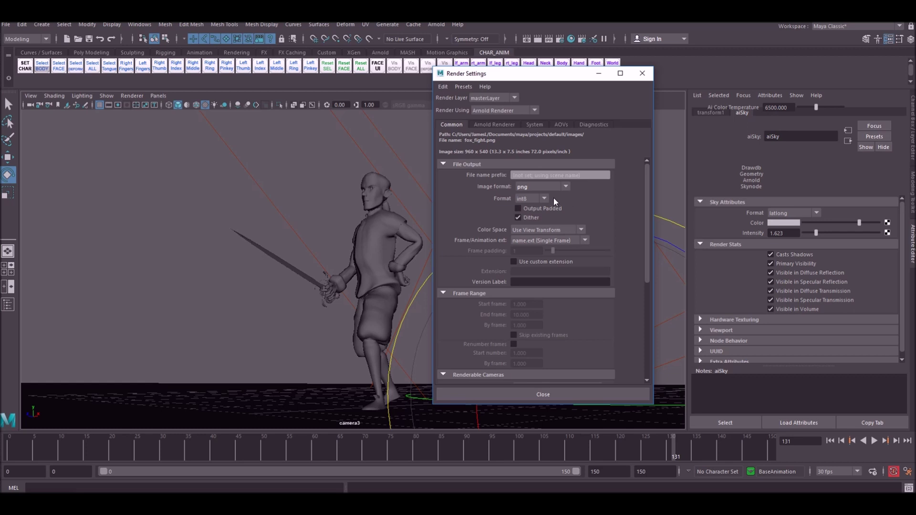
pyautogui.click(542, 240)
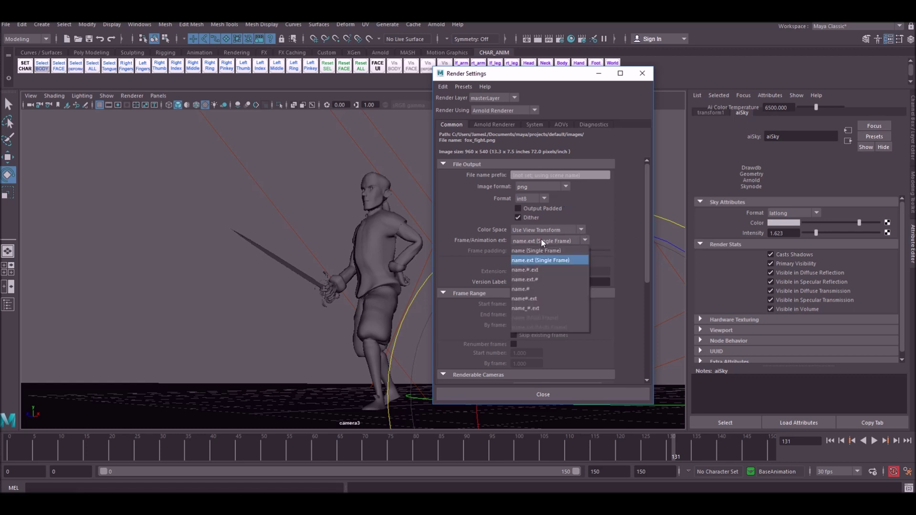
pyautogui.click(542, 270)
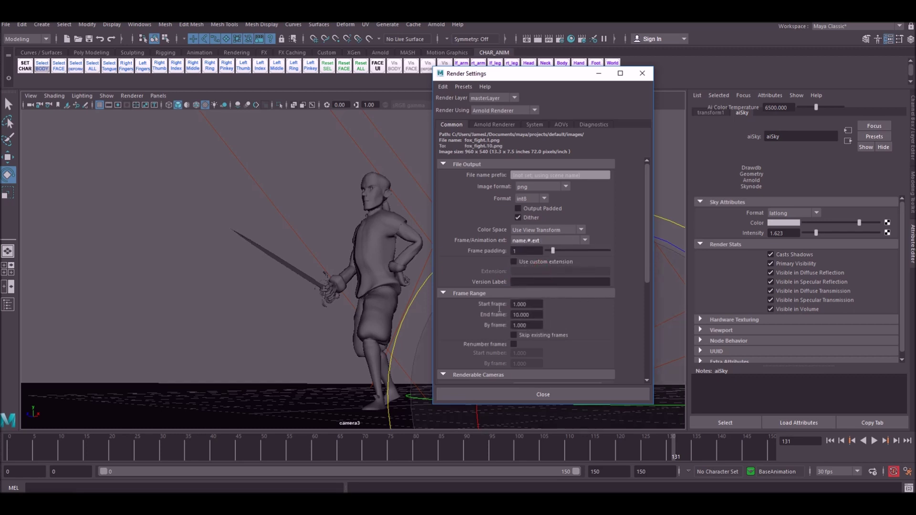
# Set the frame range to 0–131 and the file name prefix to sword.
pyautogui.scroll(-1, 586, 313)
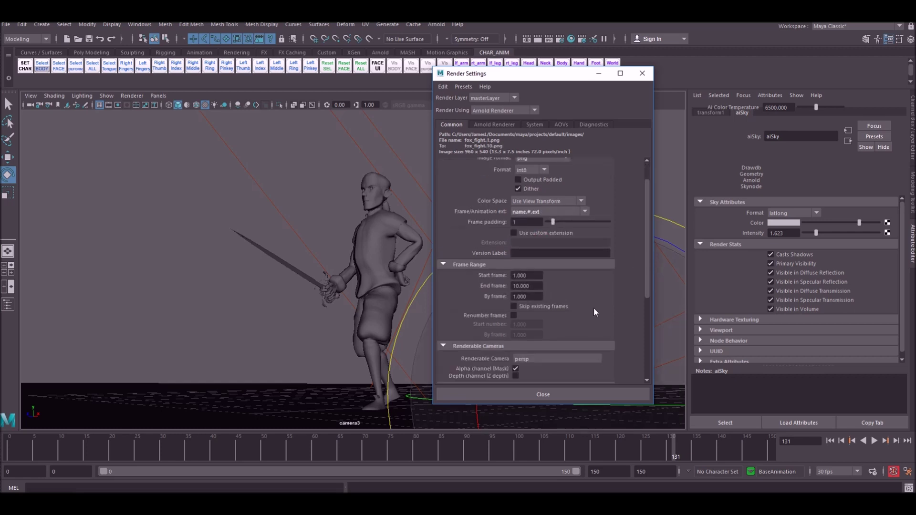
pyautogui.doubleClick(527, 275)
pyautogui.write('0')
pyautogui.press('Return')
pyautogui.doubleClick(521, 285)
pyautogui.write('131')
pyautogui.press('Return')
pyautogui.scroll(2, 549, 229)
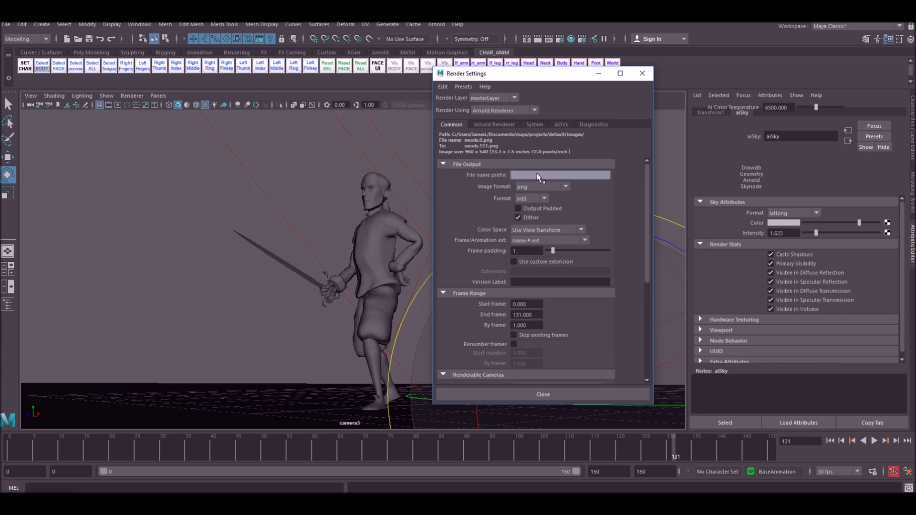
pyautogui.write('sword')
pyautogui.press('Return')
pyautogui.moveTo(646, 201); pyautogui.dragTo(645, 300)
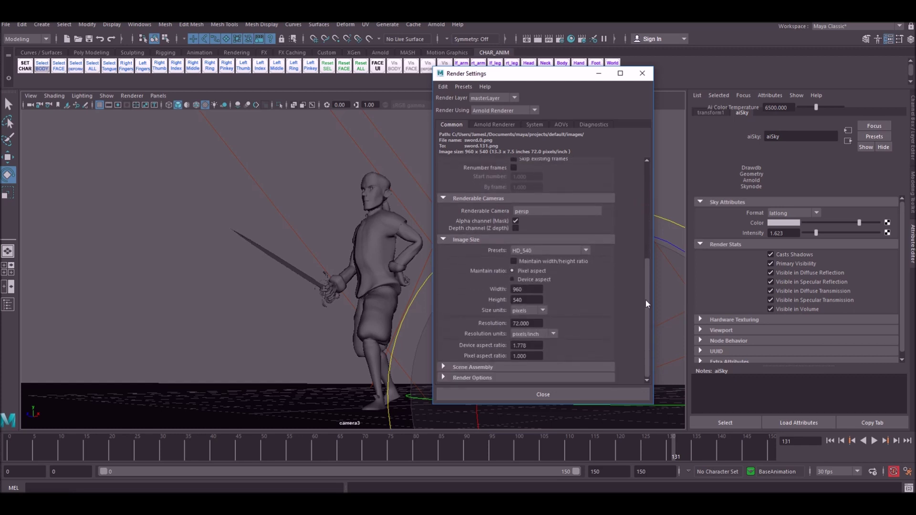
# Make camera3 the renderable camera and set which camera the viewport looks through.
pyautogui.click(525, 213)
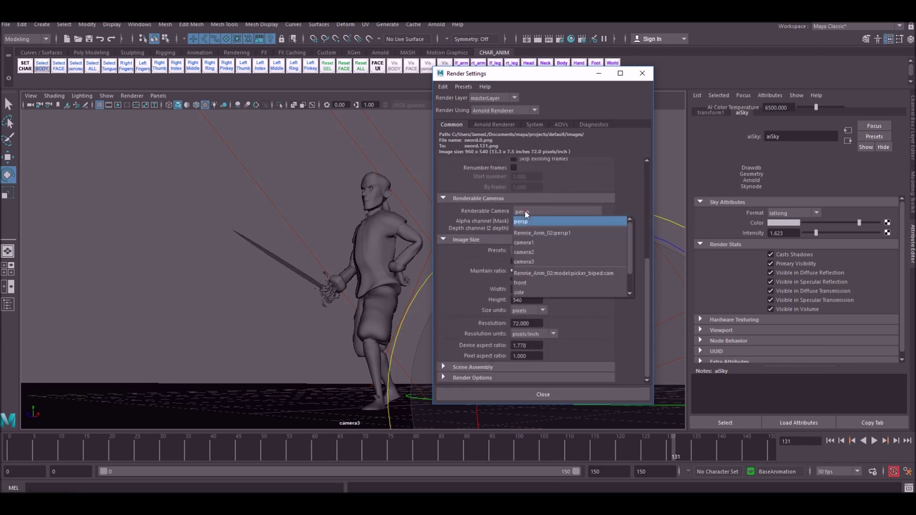
pyautogui.click(534, 262)
pyautogui.click(157, 95)
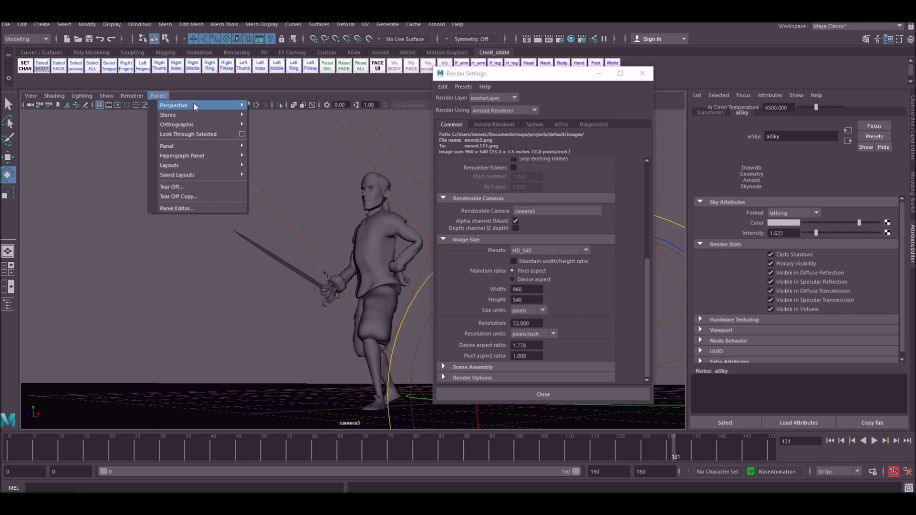
pyautogui.moveTo(193, 105)
pyautogui.click(279, 133)
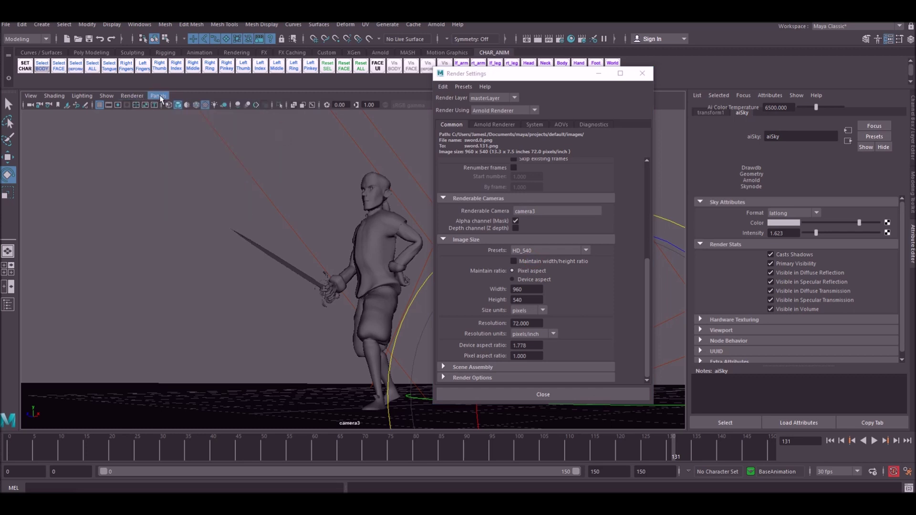
# Set the render image size to the HD_1080 preset (1920×1080).
pyautogui.click(529, 250)
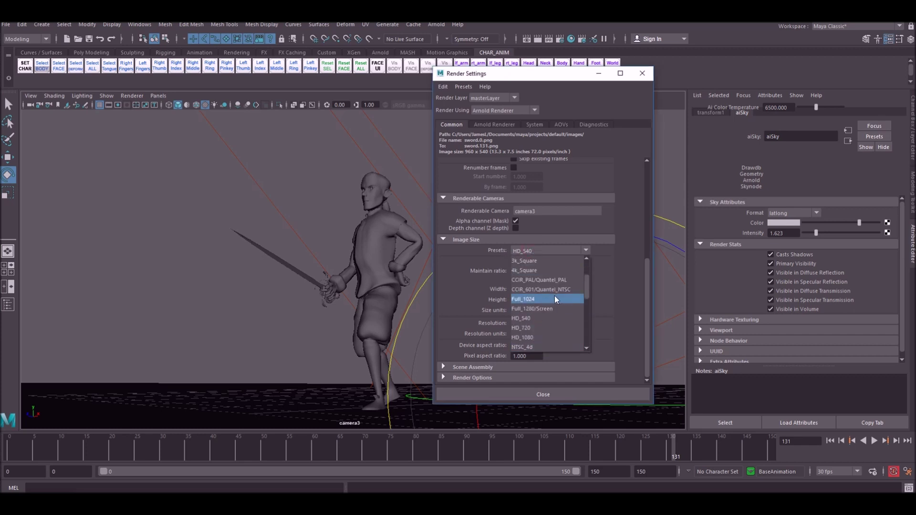
pyautogui.click(545, 338)
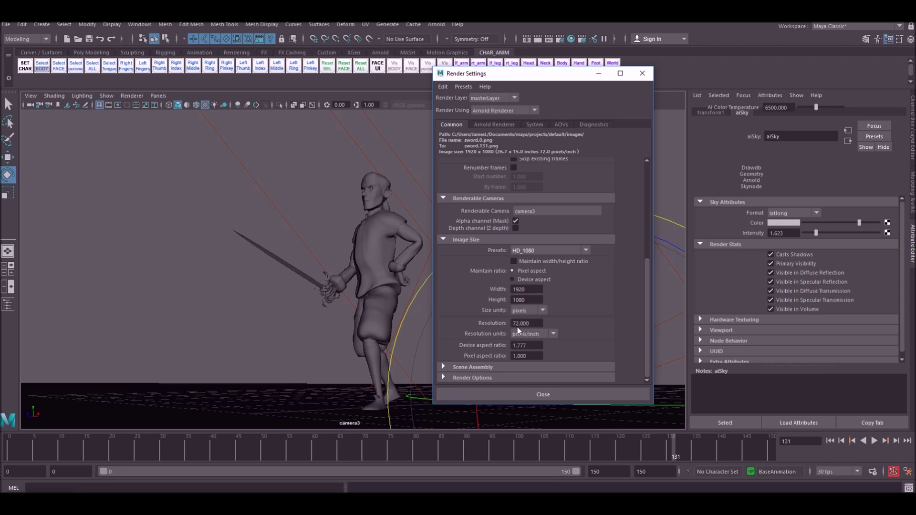
pyautogui.click(494, 125)
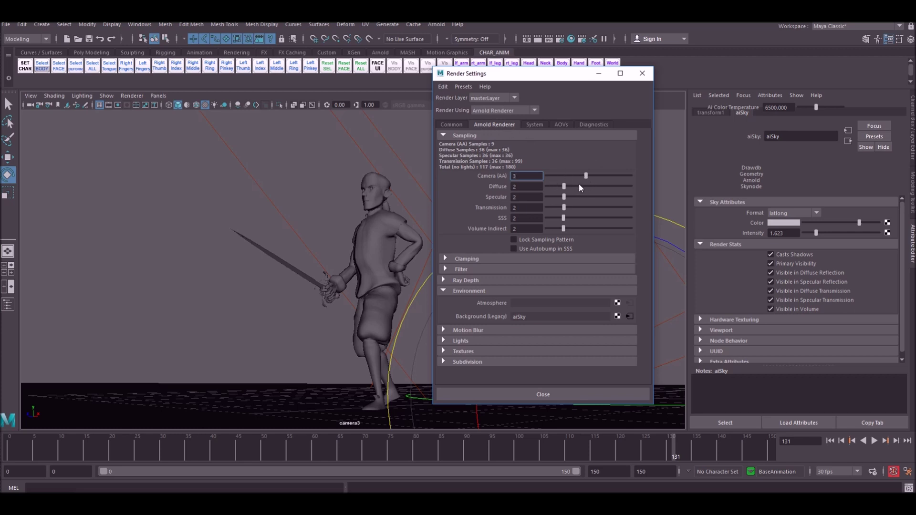
# Raise the Diffuse, Specular and other Arnold sample counts from 2 to 5.
pyautogui.moveTo(579, 184); pyautogui.dragTo(588, 215)
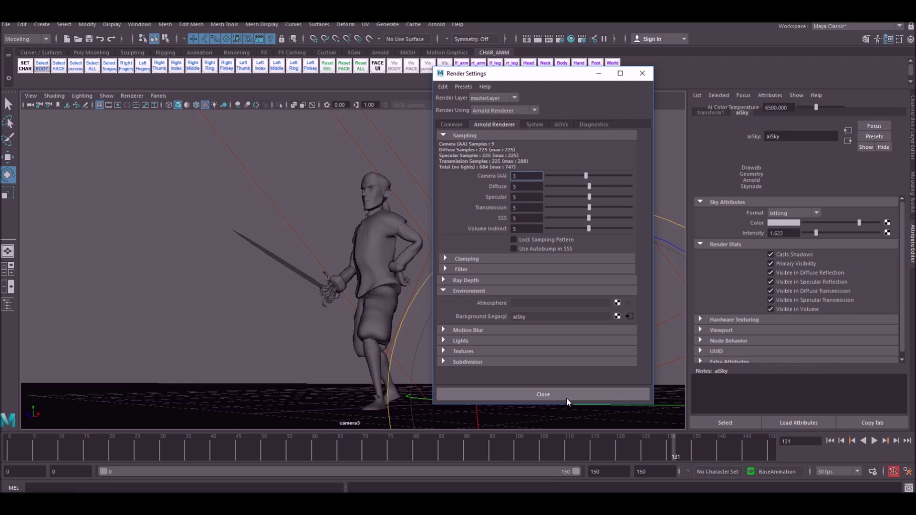
pyautogui.click(473, 330)
pyautogui.scroll(-2, 544, 324)
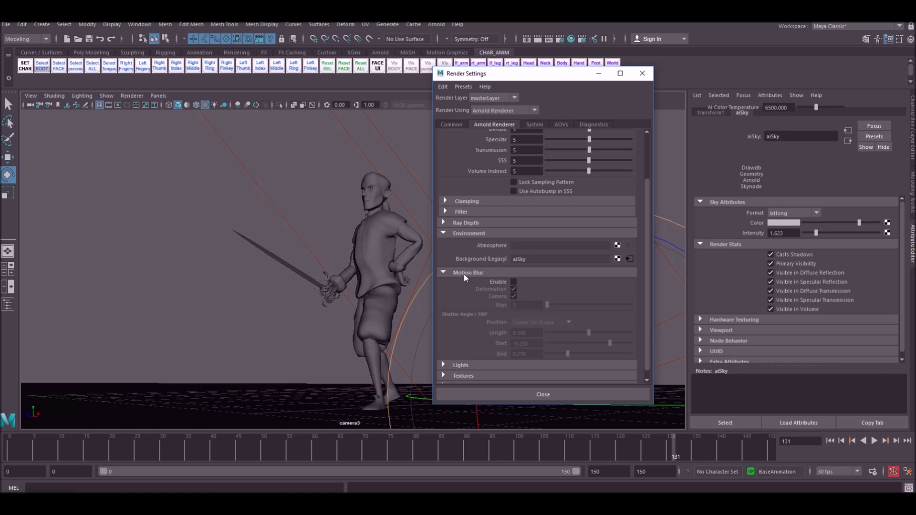
pyautogui.click(469, 273)
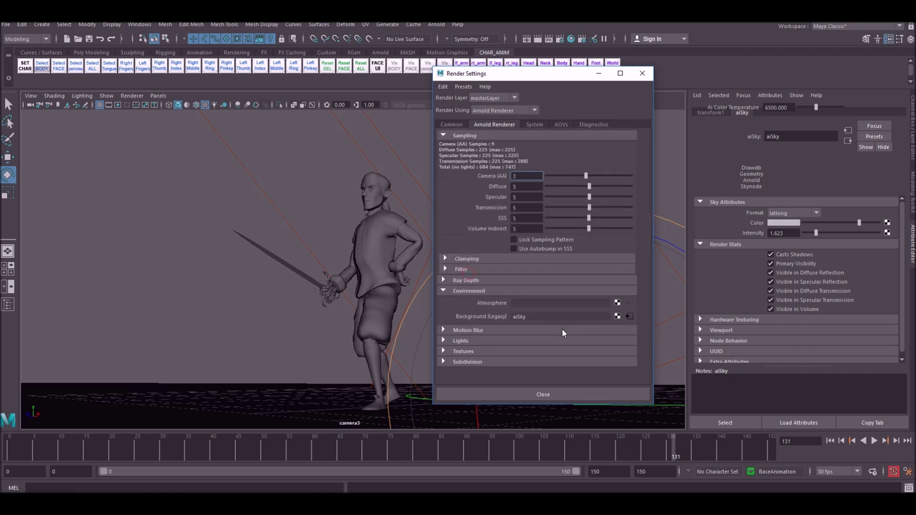
# Review the System, Diagnostics and Common settings pages, then close Render Settings and deselect.
pyautogui.click(534, 125)
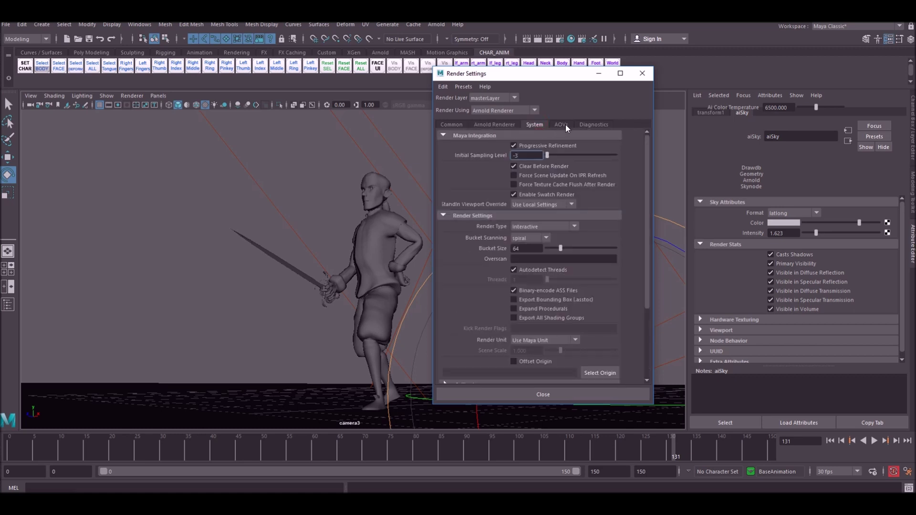
pyautogui.click(565, 124)
pyautogui.click(585, 125)
pyautogui.click(536, 124)
pyautogui.click(591, 124)
pyautogui.click(491, 124)
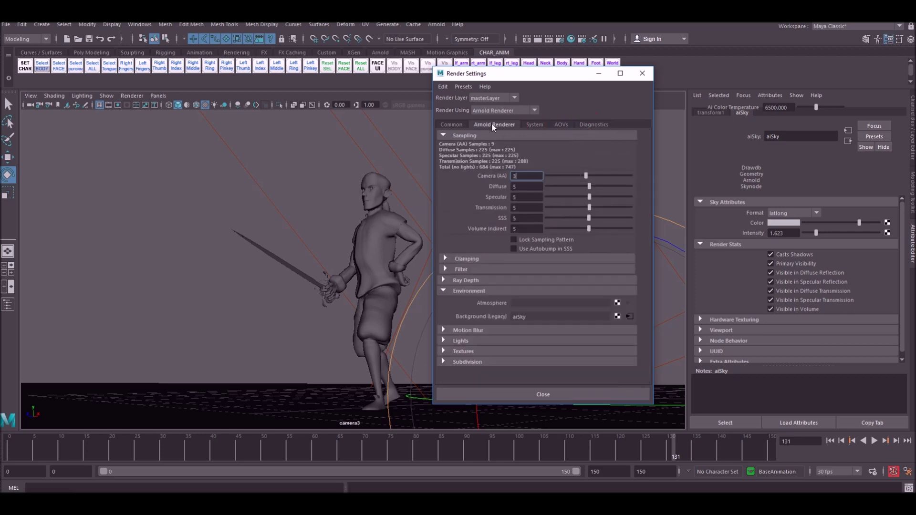
pyautogui.click(452, 125)
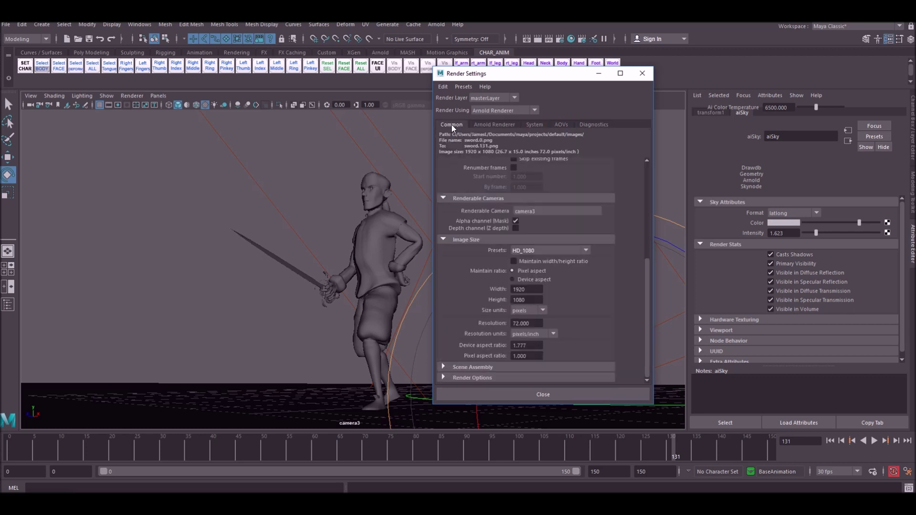
pyautogui.click(533, 394)
pyautogui.click(442, 154)
# From the hotbox Render menu, open Render Sequence options and render frames 0–131 through camera3.
pyautogui.press('space')
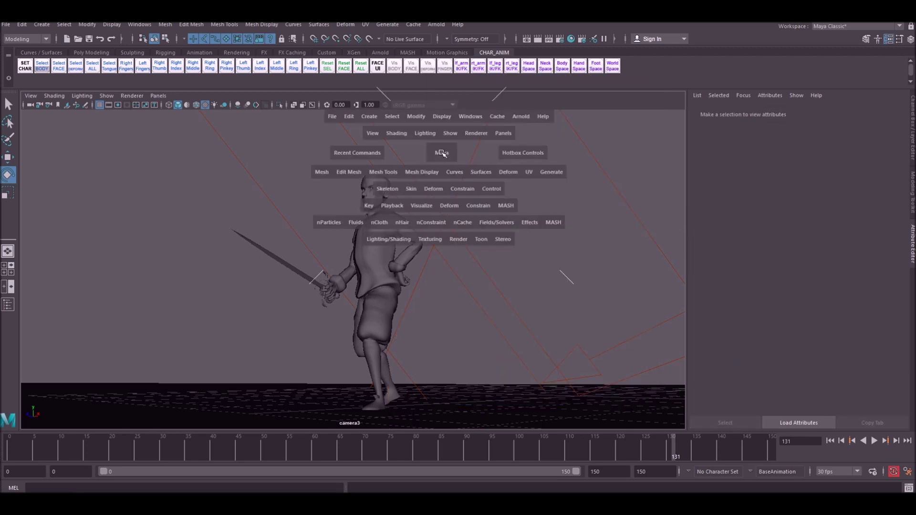
pyautogui.click(457, 240)
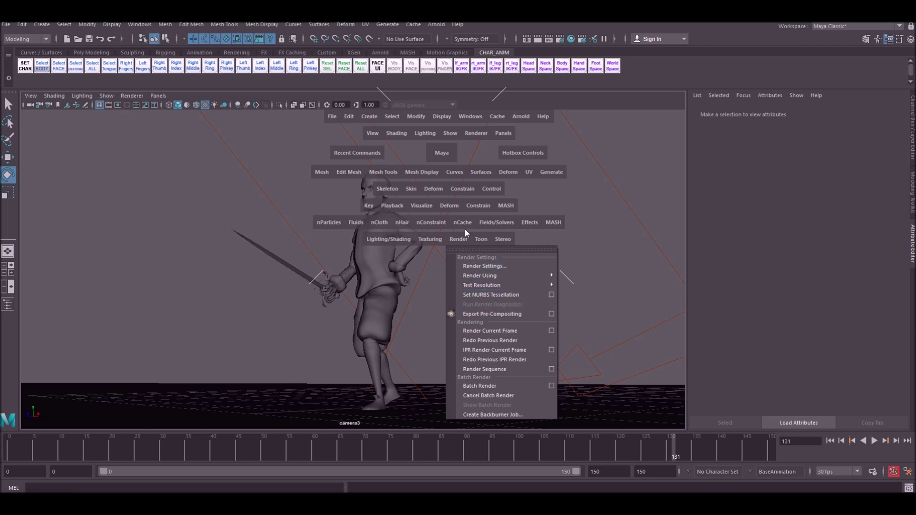
pyautogui.click(551, 370)
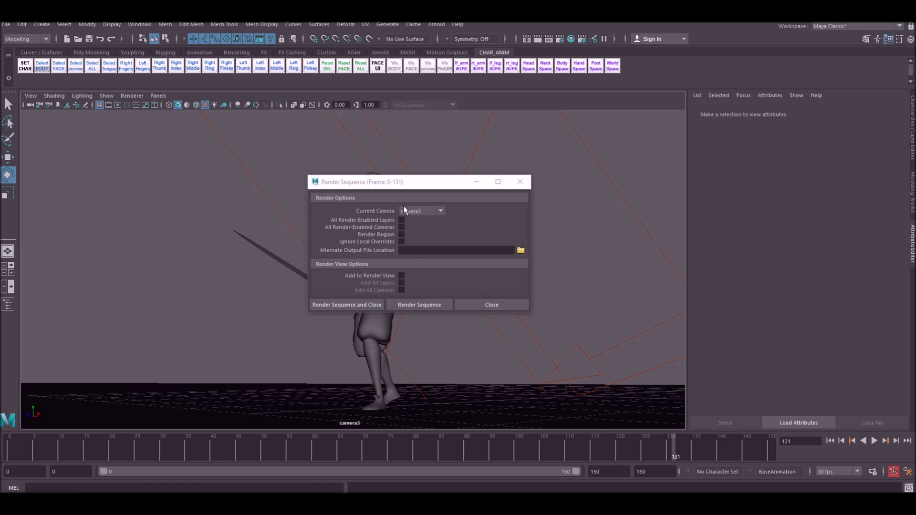
pyautogui.click(425, 305)
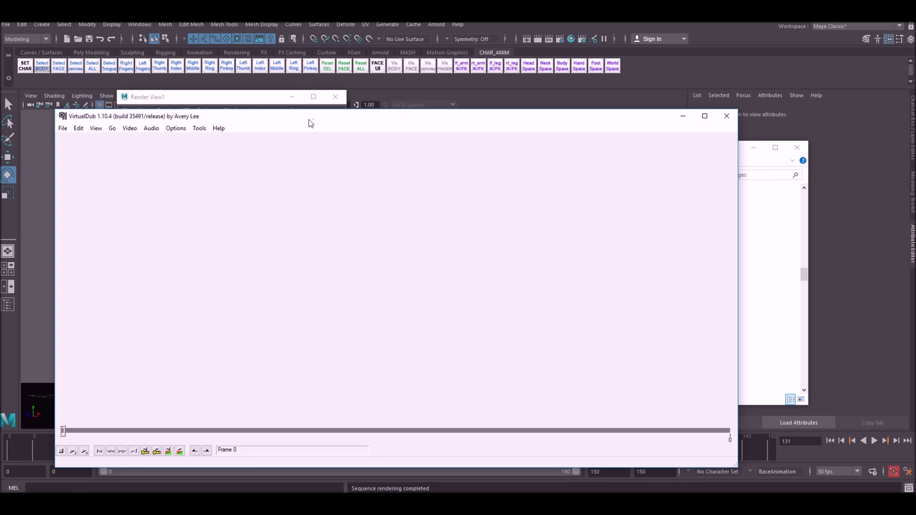
# Load sword.0.png from the images folder into VirtualDub as a PNG frame sequence.
pyautogui.moveTo(311, 123); pyautogui.dragTo(291, 123)
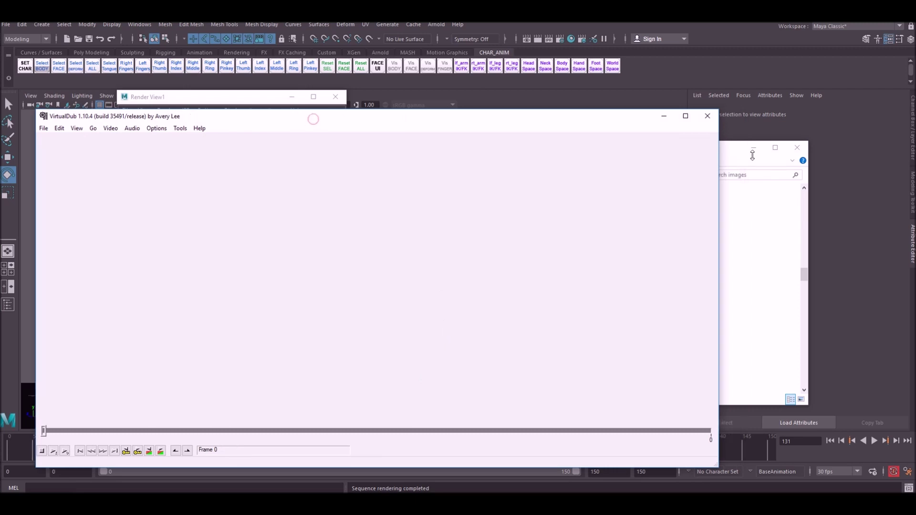
pyautogui.moveTo(723, 151); pyautogui.dragTo(764, 150)
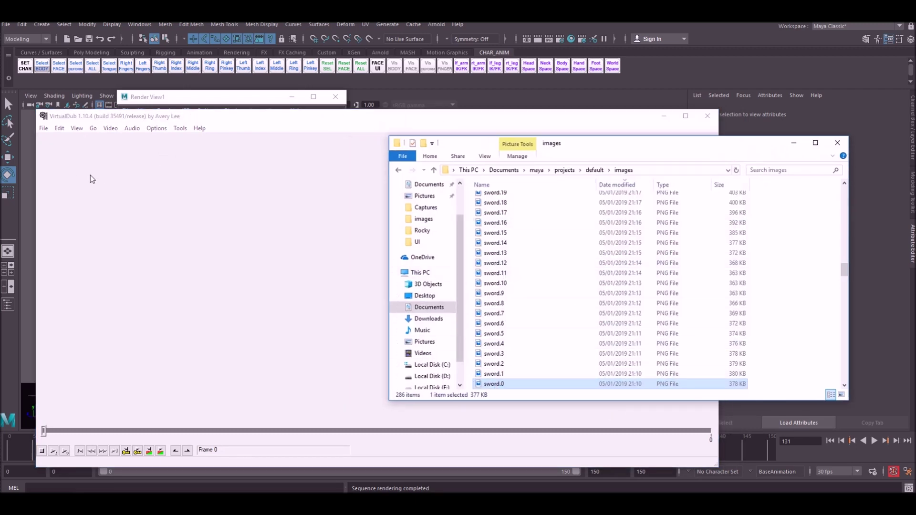
pyautogui.moveTo(496, 385); pyautogui.dragTo(319, 300)
pyautogui.click(280, 125)
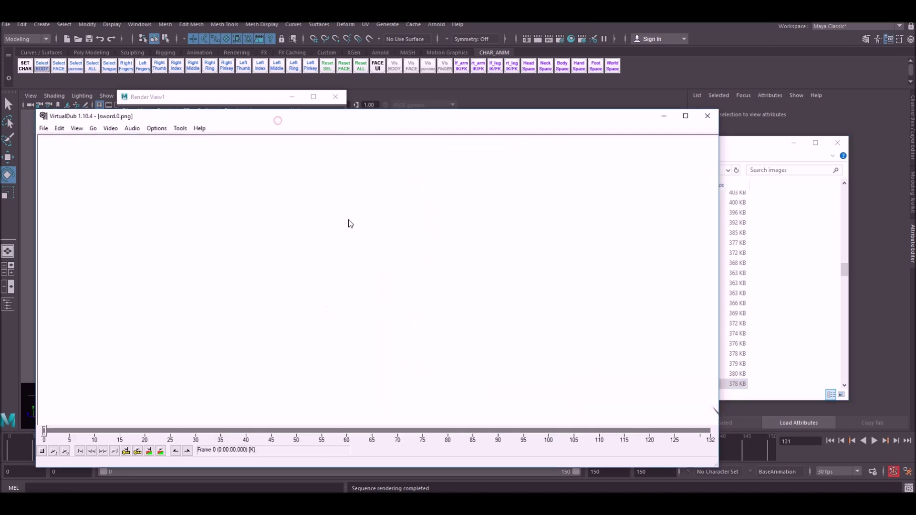
# Zoom the preview, maximize VirtualDub and scrub through the 132 rendered frames.
pyautogui.rightClick(349, 222)
pyautogui.click(349, 292)
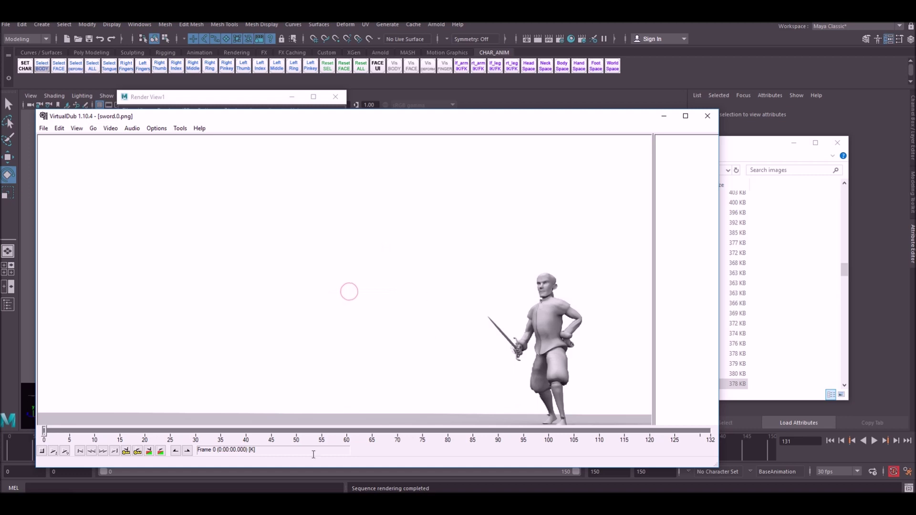
pyautogui.doubleClick(251, 116)
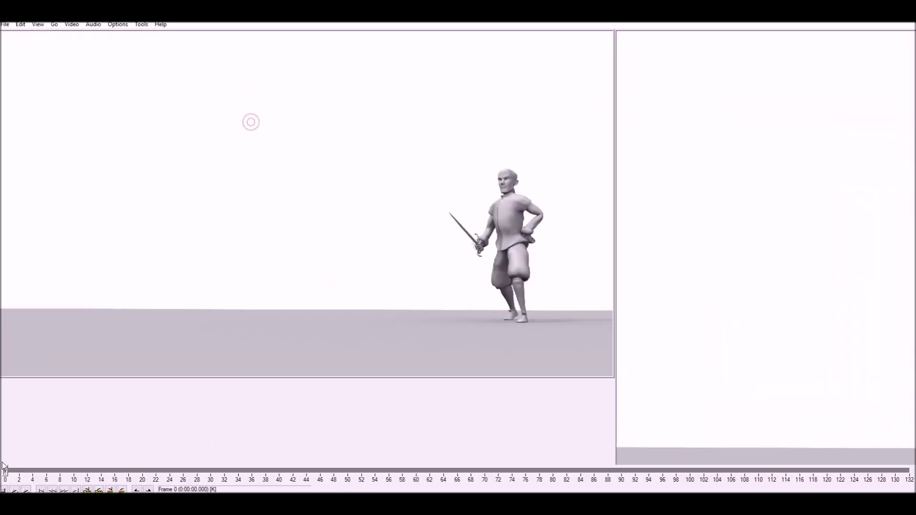
pyautogui.moveTo(5, 471); pyautogui.dragTo(845, 472)
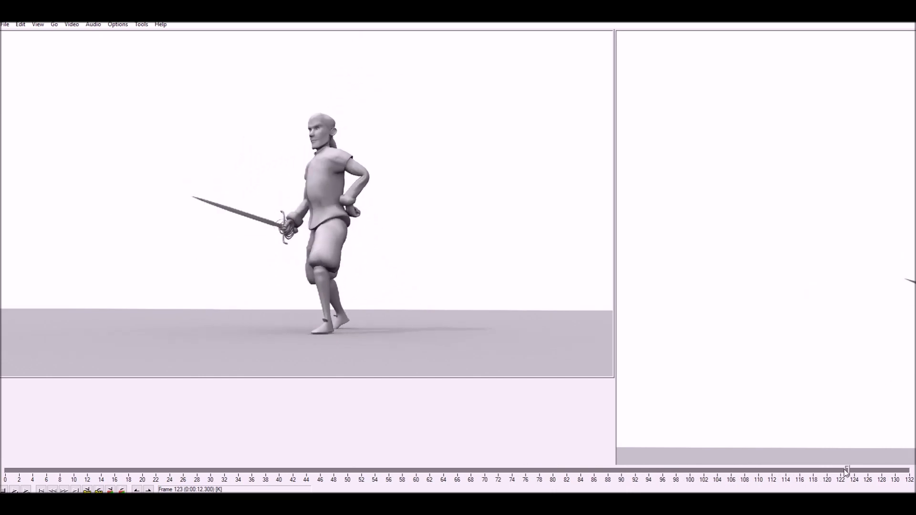
pyautogui.click(73, 25)
# Change the clip's frame rate from 10 to 30 fps.
pyautogui.click(101, 46)
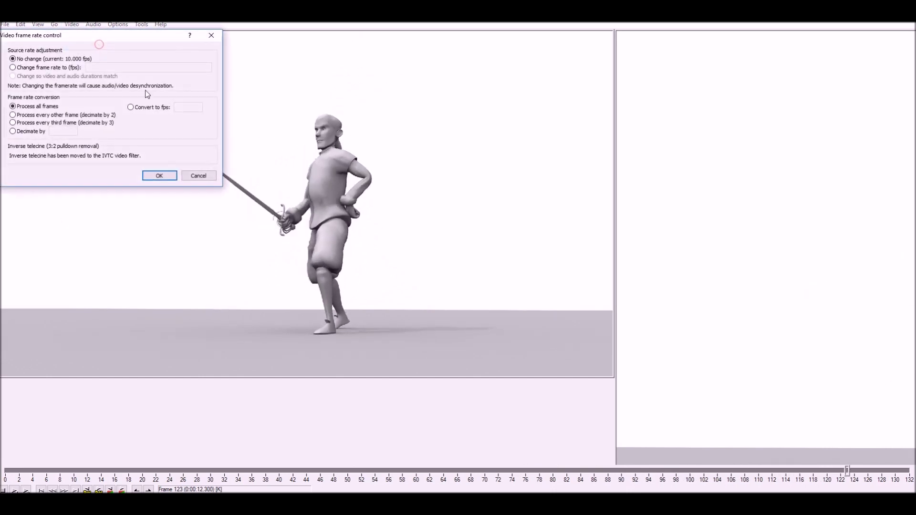
pyautogui.click(63, 68)
pyautogui.click(101, 68)
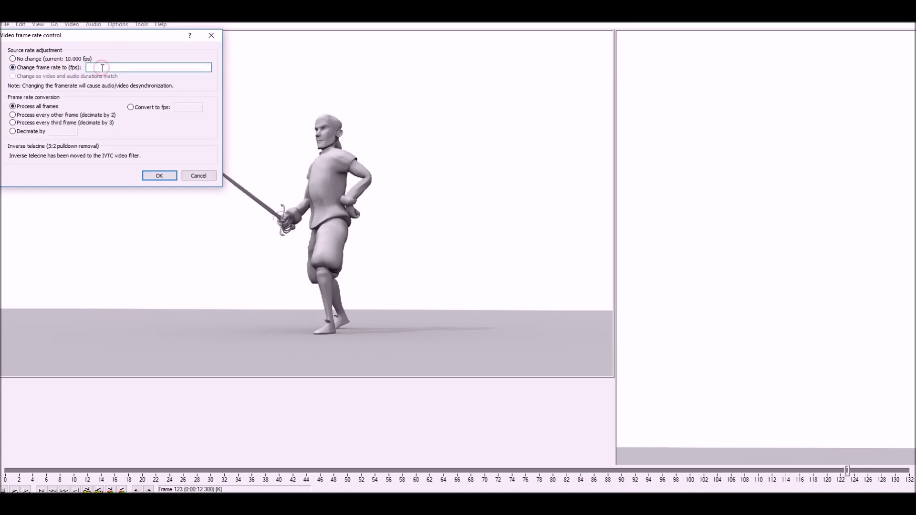
pyautogui.write('30')
pyautogui.press('Return')
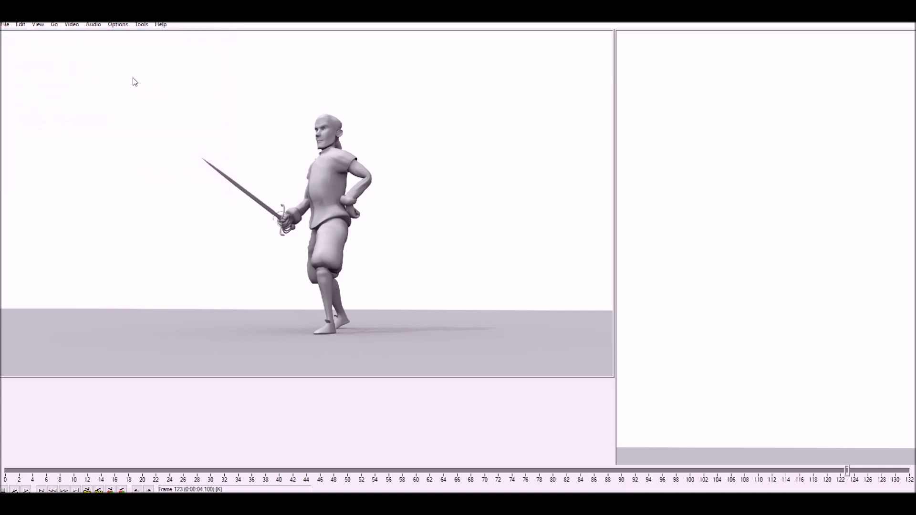
# Begin saving the clip as an AVI, then cancel the save.
pyautogui.click(5, 24)
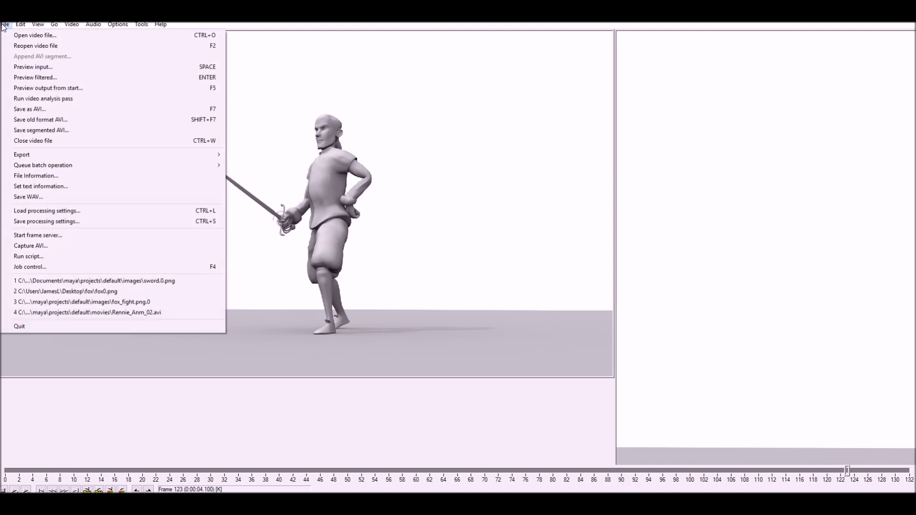
pyautogui.click(53, 109)
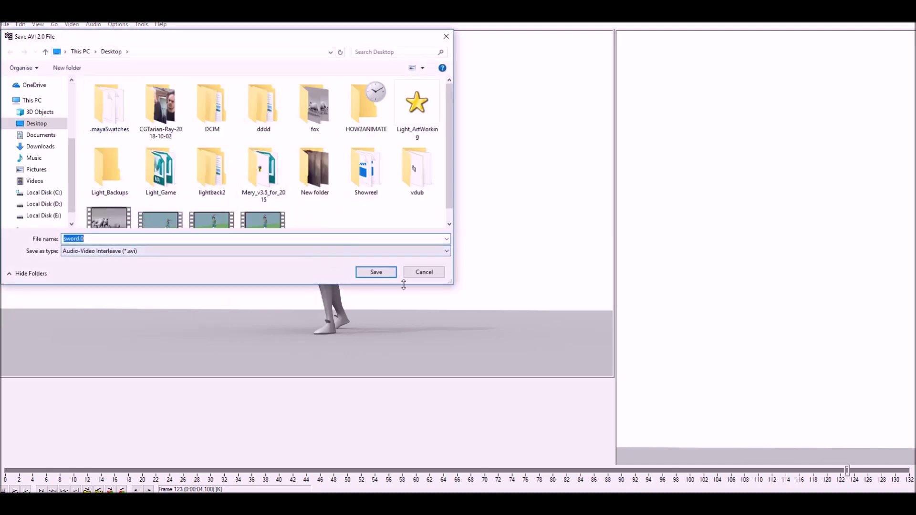
pyautogui.click(424, 272)
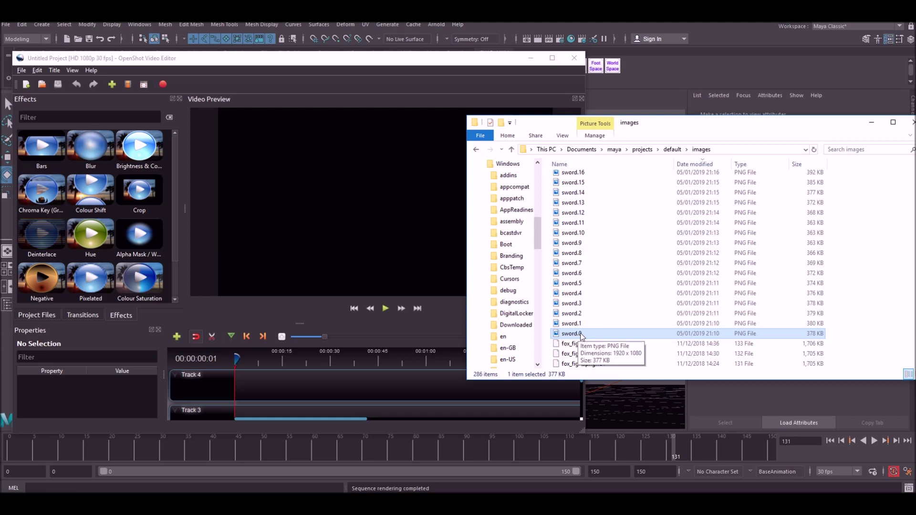
# Import sword.0 into OpenShot's Project Files as the sword.%d.png image sequence.
pyautogui.moveTo(574, 337)
pyautogui.mouseDown()
pyautogui.moveTo(615, 363)
pyautogui.moveTo(346, 204)
pyautogui.moveTo(628, 363)
pyautogui.moveTo(584, 337)
pyautogui.mouseUp()
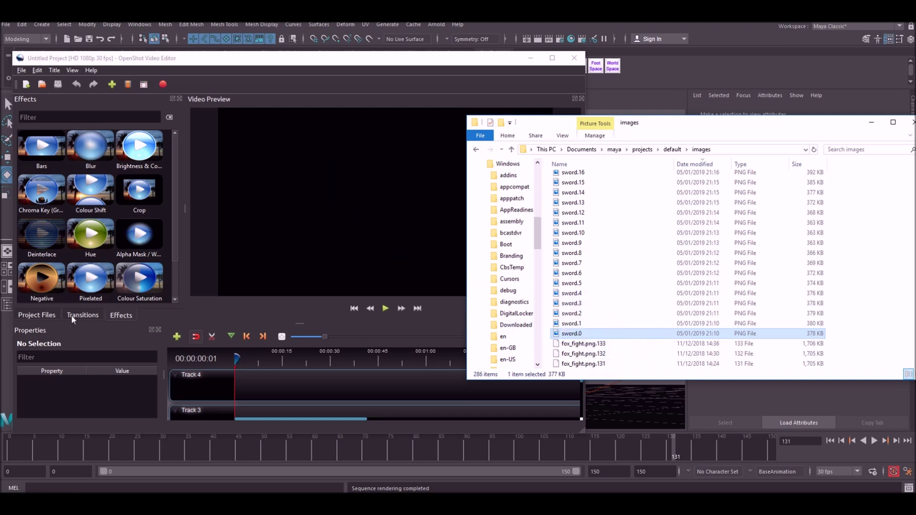
pyautogui.click(43, 315)
pyautogui.click(644, 125)
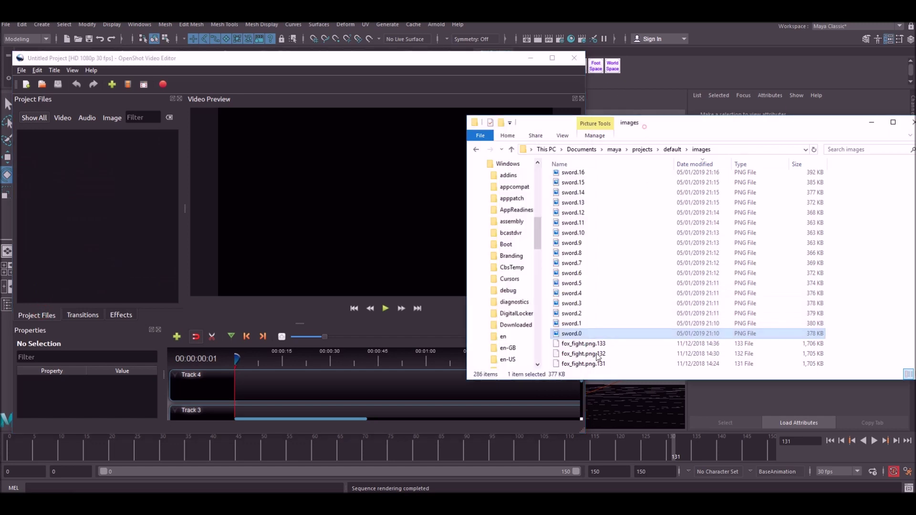
pyautogui.moveTo(576, 336); pyautogui.dragTo(77, 228)
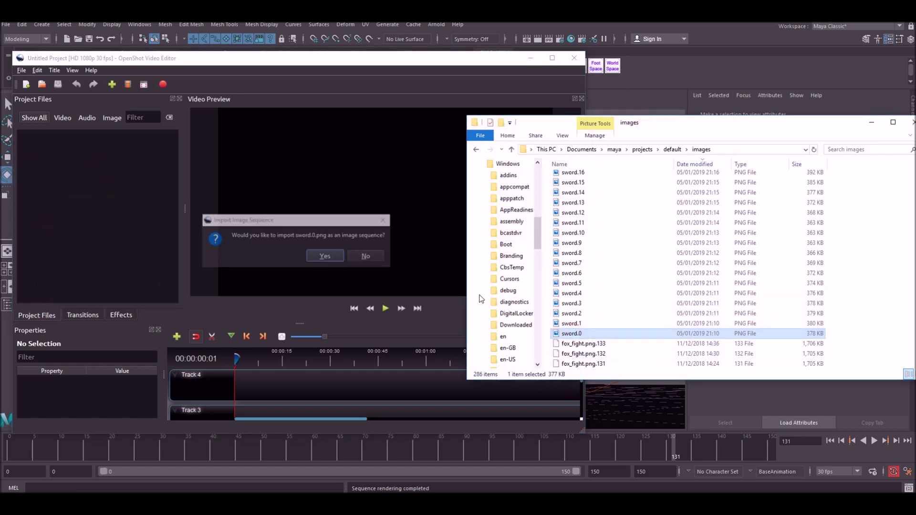
pyautogui.click(325, 255)
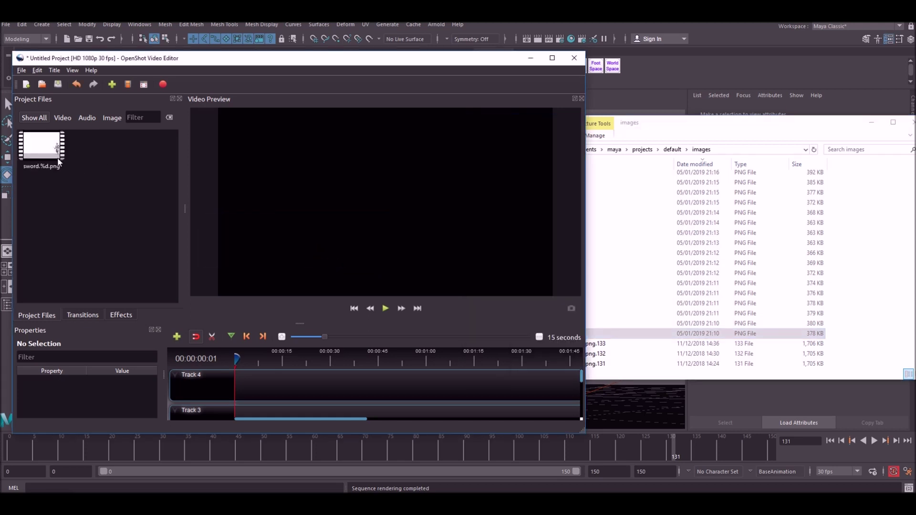
# Place the sword sequence on Track 4 and play it in the preview.
pyautogui.moveTo(59, 162); pyautogui.dragTo(241, 386)
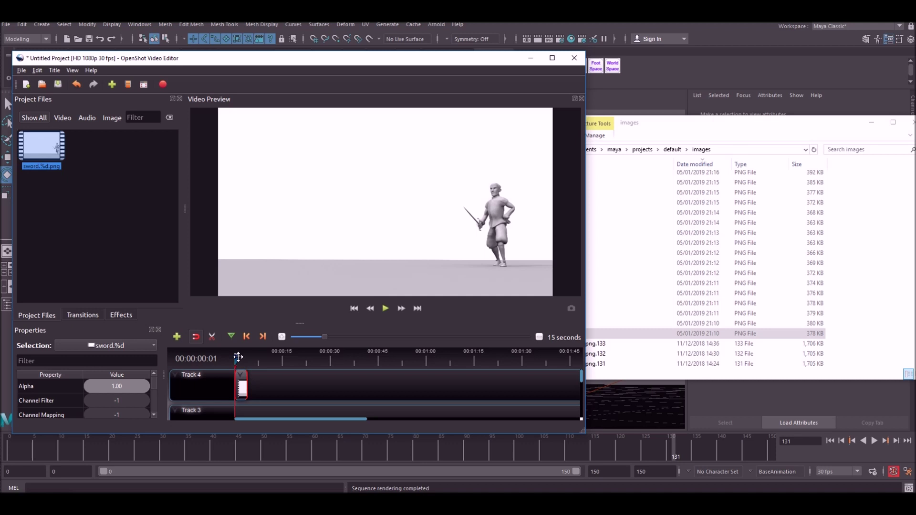
pyautogui.click(385, 308)
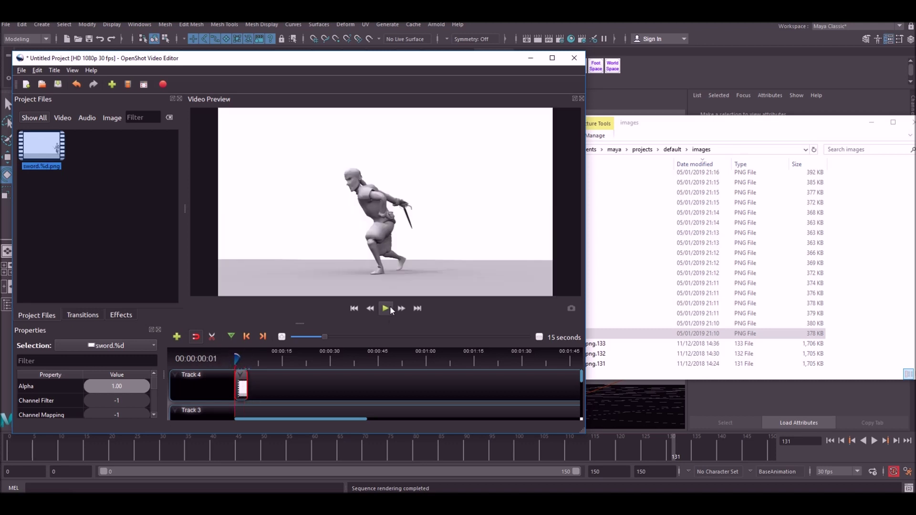
pyautogui.click(391, 309)
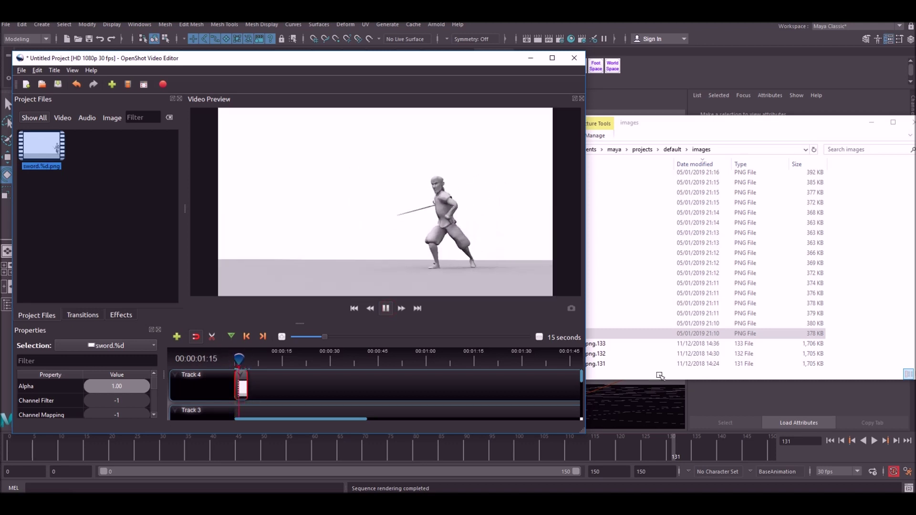